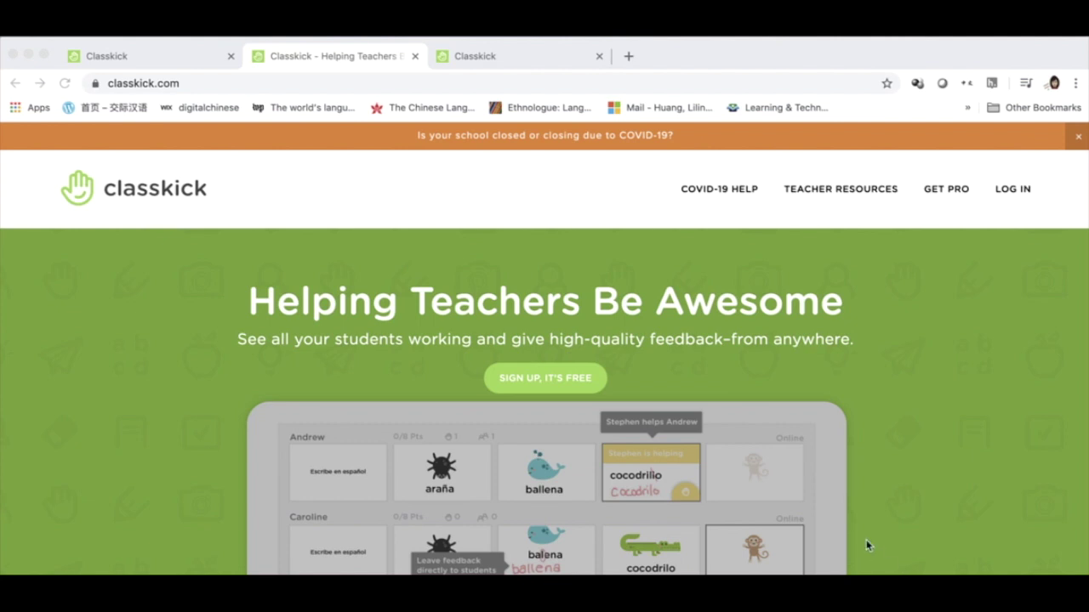
Step: Scroll down through the classkick.com homepage
scroll(867, 545, "down", 3)
scroll(866, 546, "down", 2)
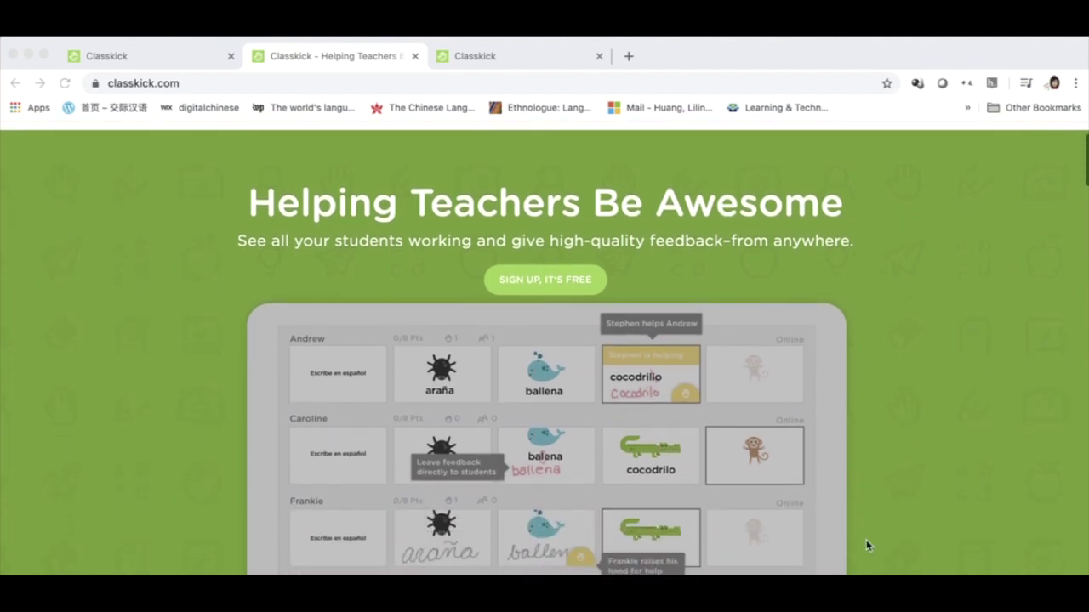
scroll(866, 545, "down", 3)
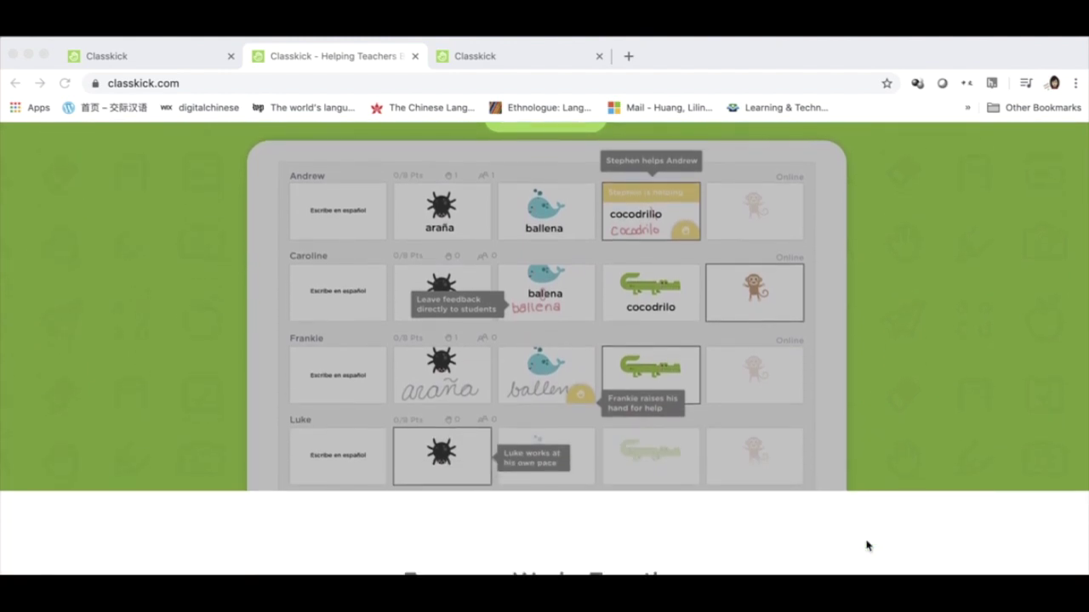
scroll(867, 546, "down", 1)
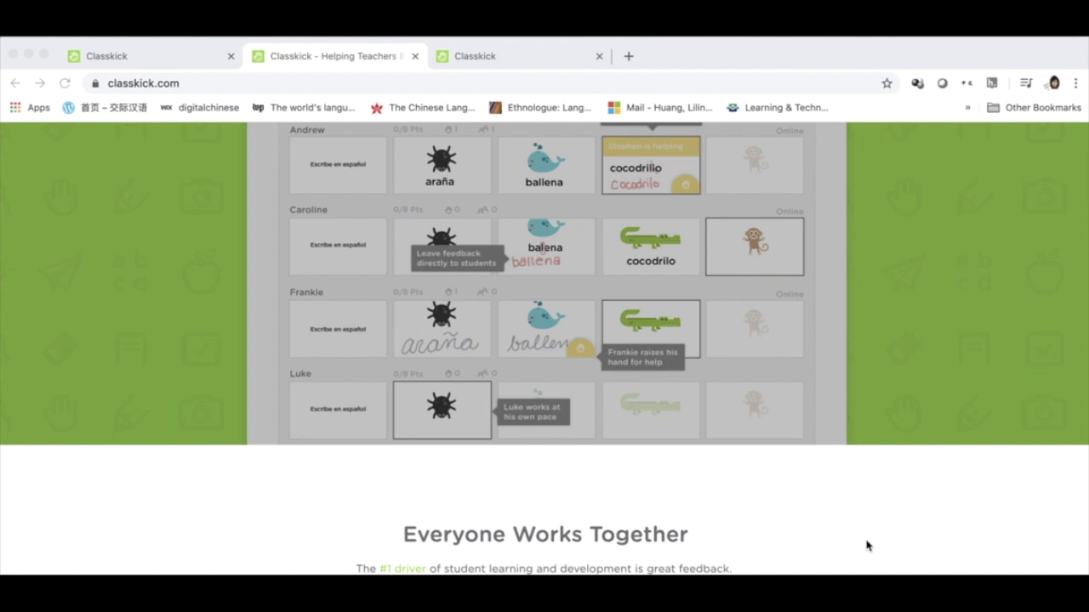
scroll(866, 546, "down", 2)
scroll(866, 545, "down", 2)
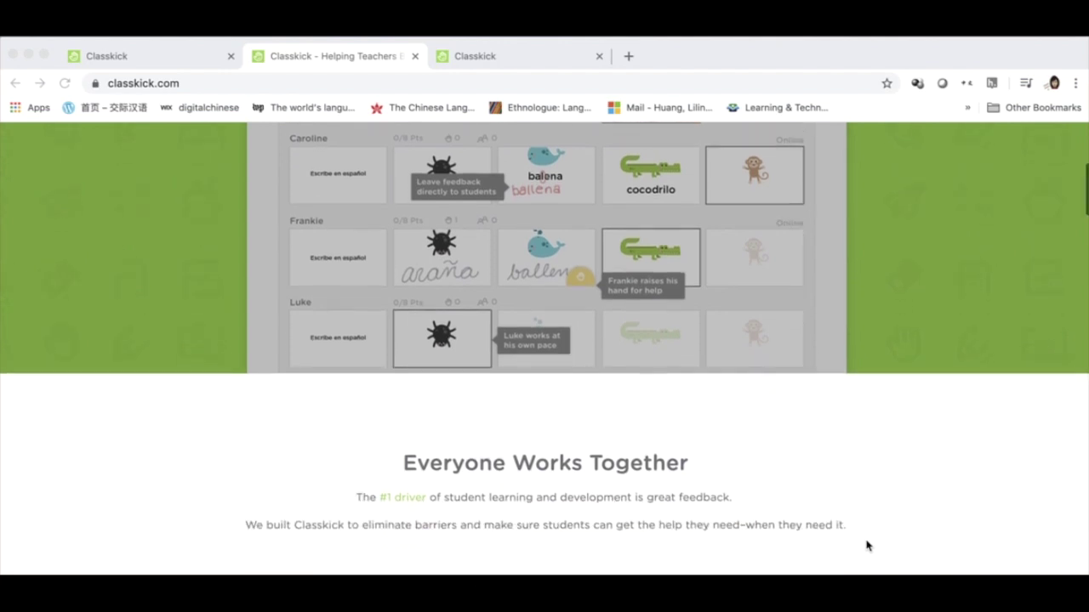
scroll(866, 545, "down", 2)
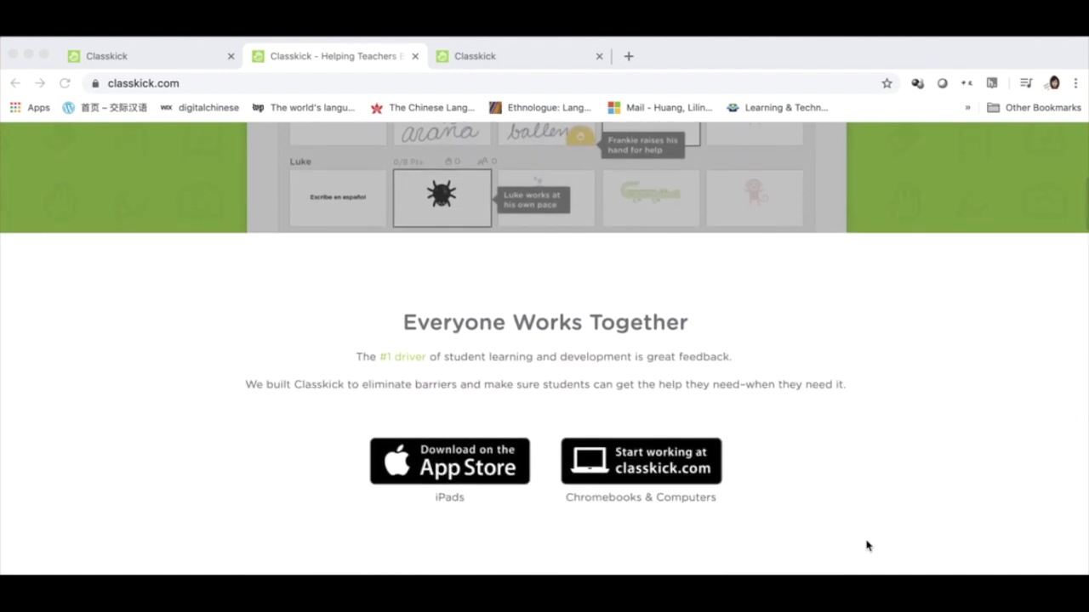
scroll(867, 545, "down", 1)
scroll(866, 545, "down", 2)
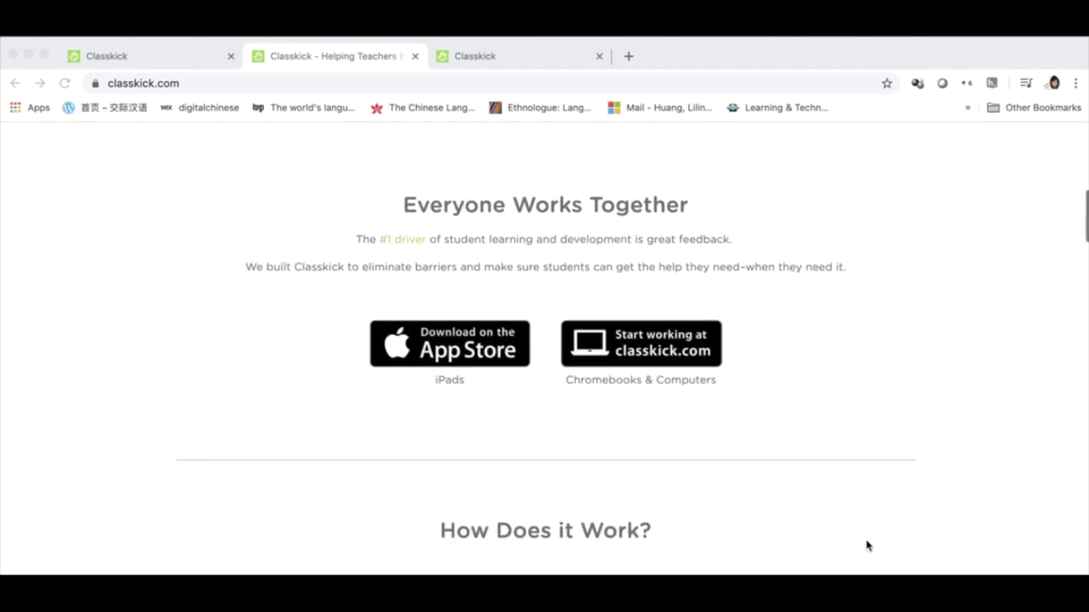
scroll(867, 545, "down", 2)
scroll(866, 545, "down", 2)
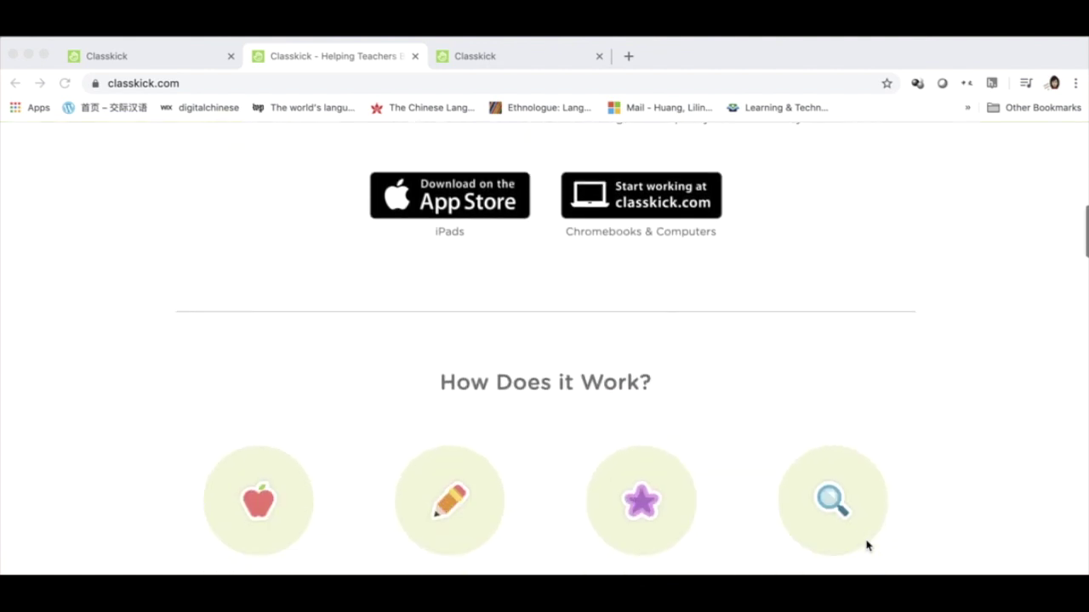
scroll(867, 545, "down", 2)
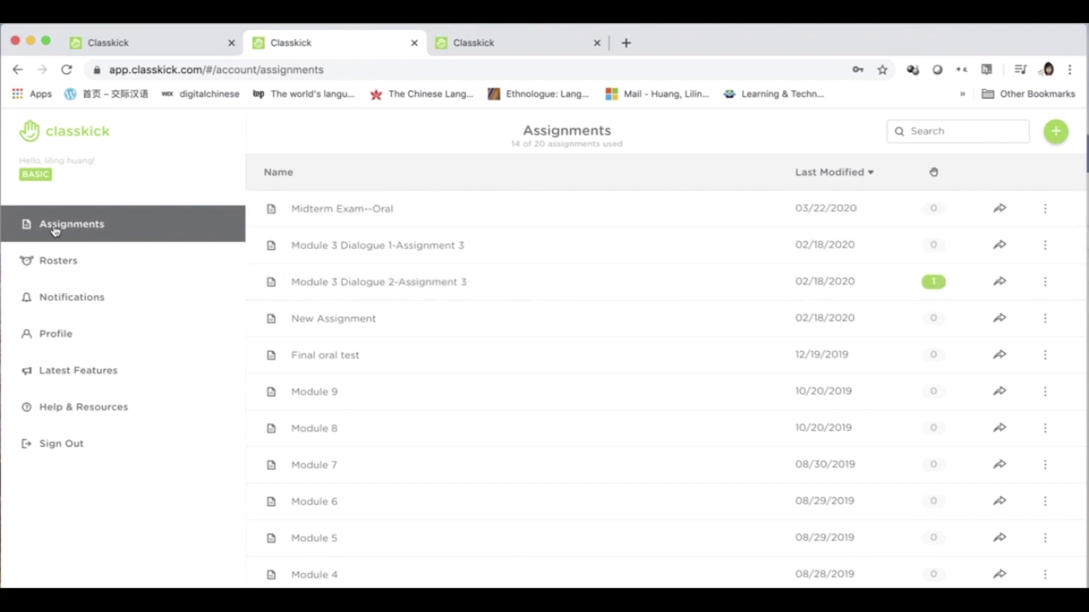
Step: Create a new assignment from the midterm exam PDF file
left_click(1055, 131)
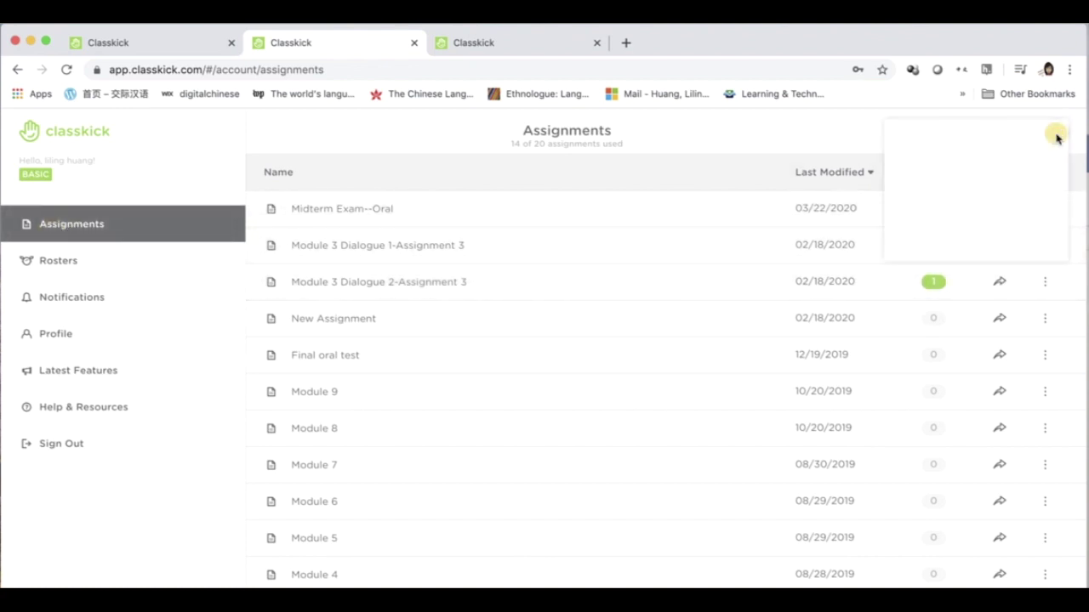
left_click(955, 177)
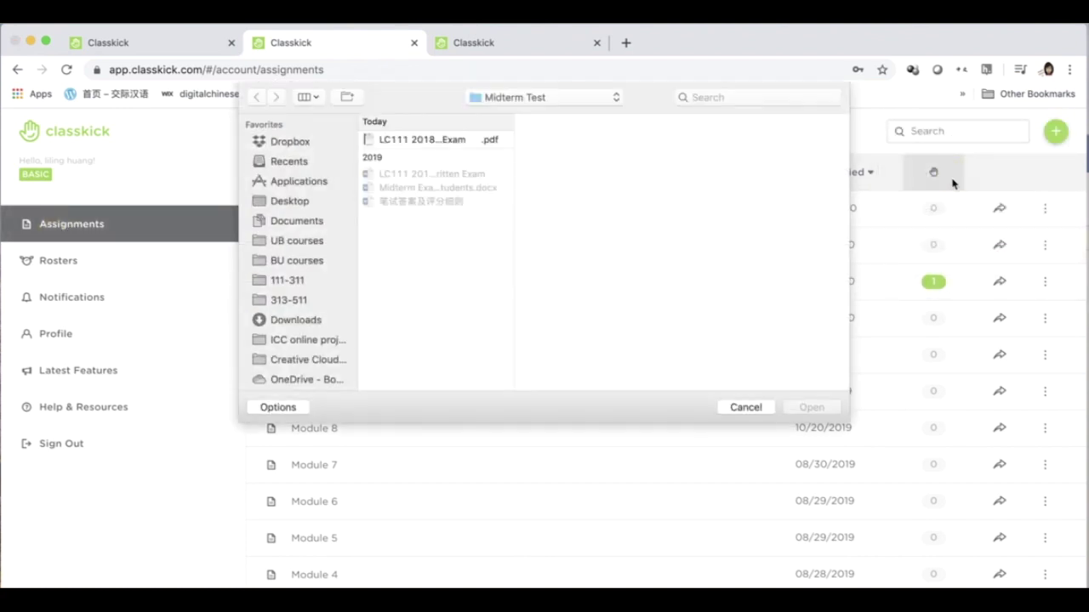
left_click(447, 142)
left_click(815, 412)
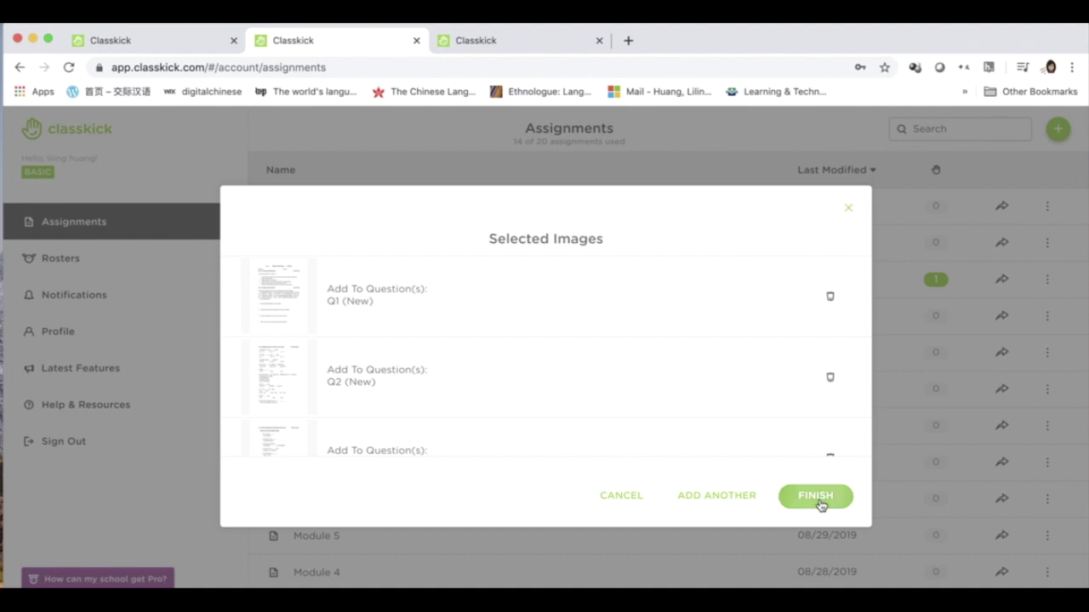
left_click(820, 503)
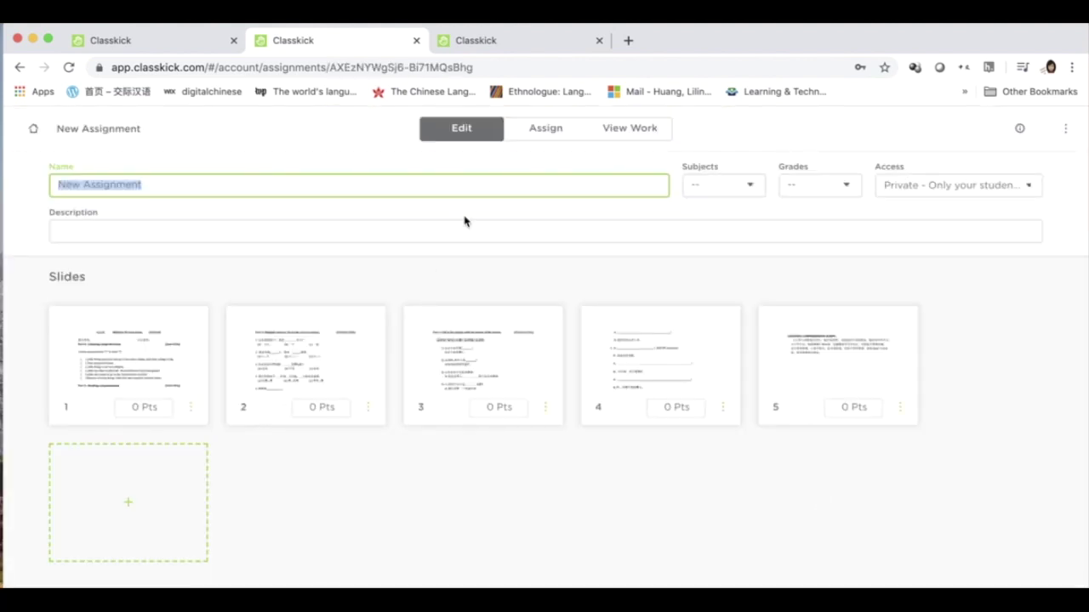
Step: Rename the new assignment to 'Midterm Exam - WRITTEN'
type("Midterm Exam - WRITTEN")
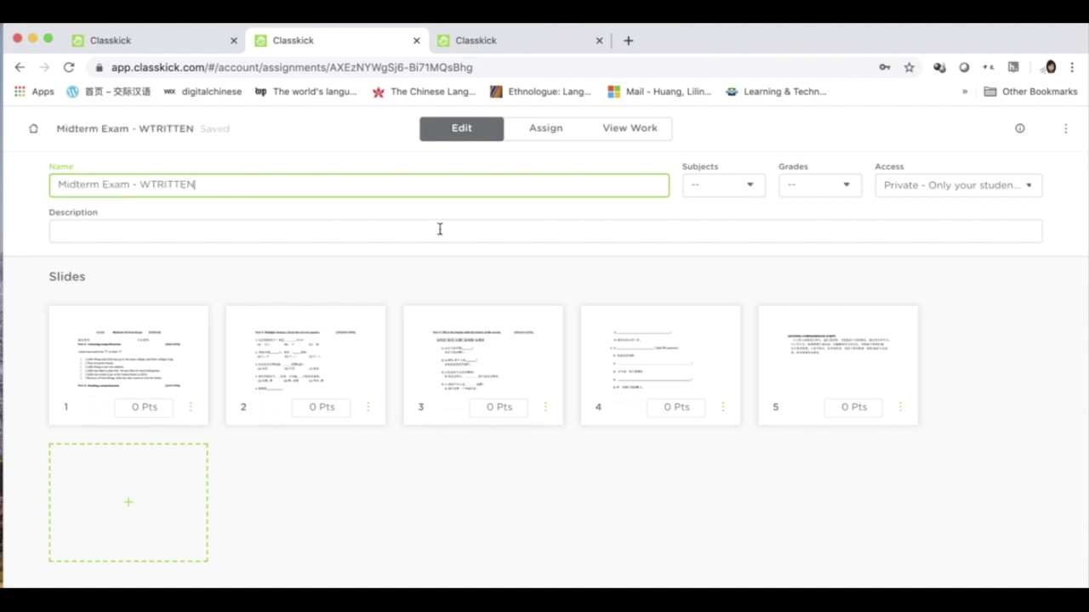
key("BackSpace")
key("BackSpace")
key("BackSpace")
key("BackSpace")
key("BackSpace")
key("BackSpace")
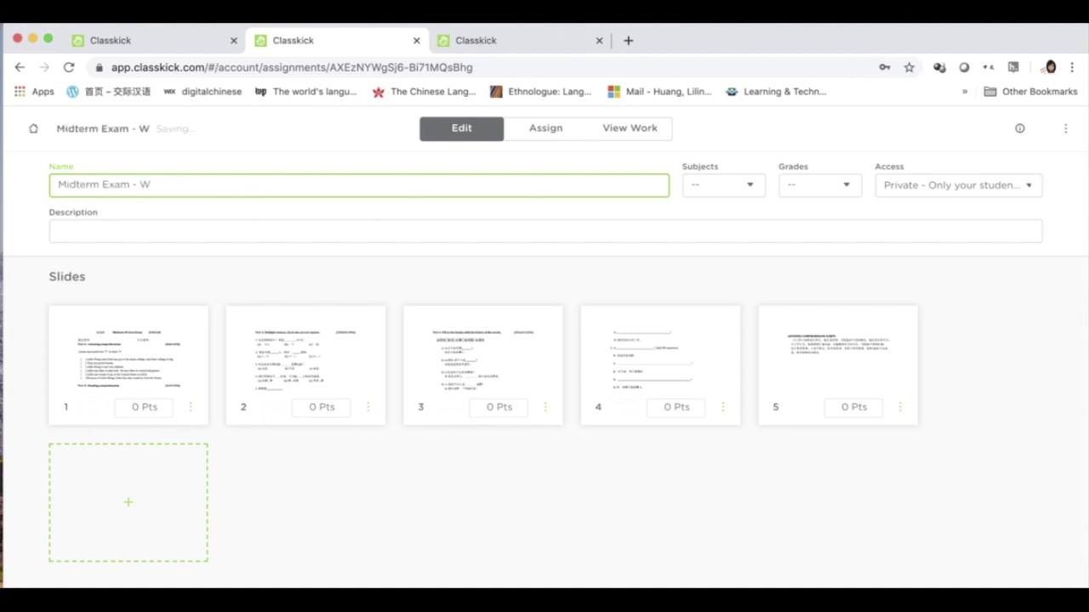
type("RITTEN")
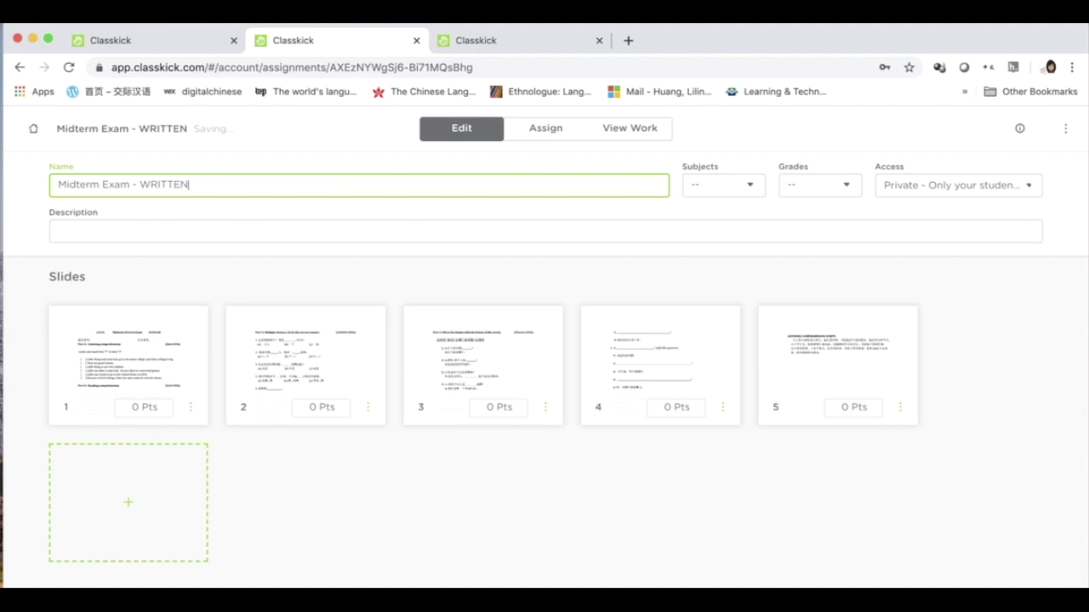
Step: Open slide 1 and check the imported LC111 Midterm Written Exam 2018 Fall page
left_click(125, 354)
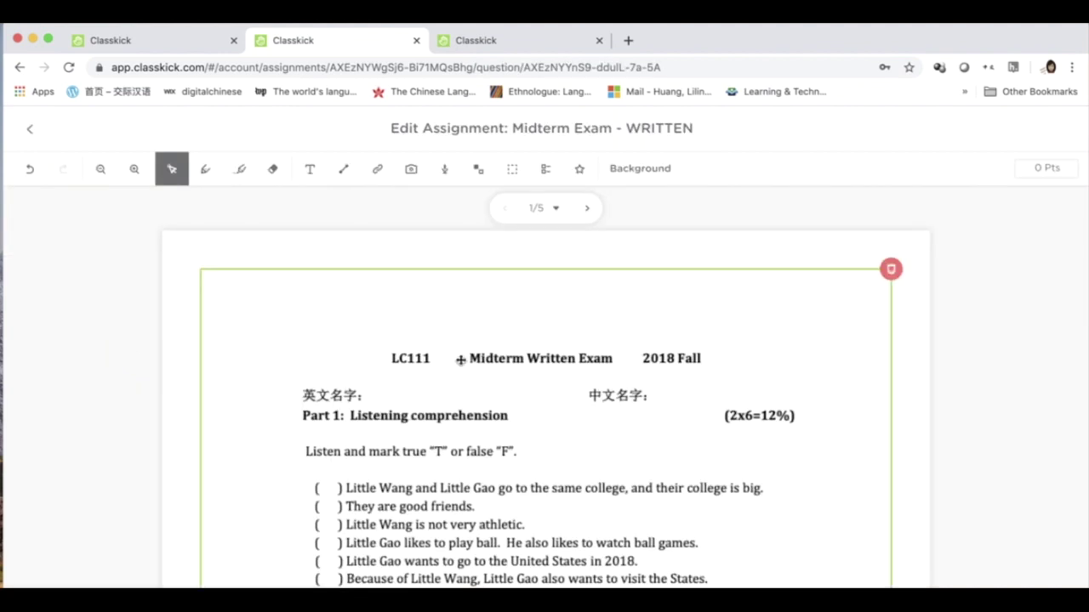
scroll(455, 450, "down", 3)
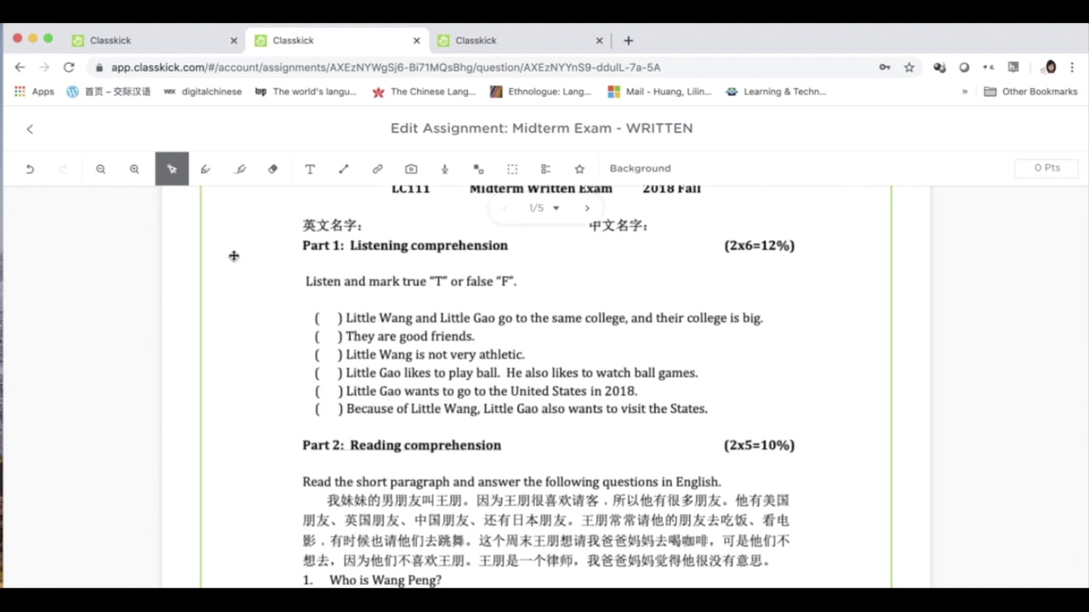
scroll(274, 365, "up", 5)
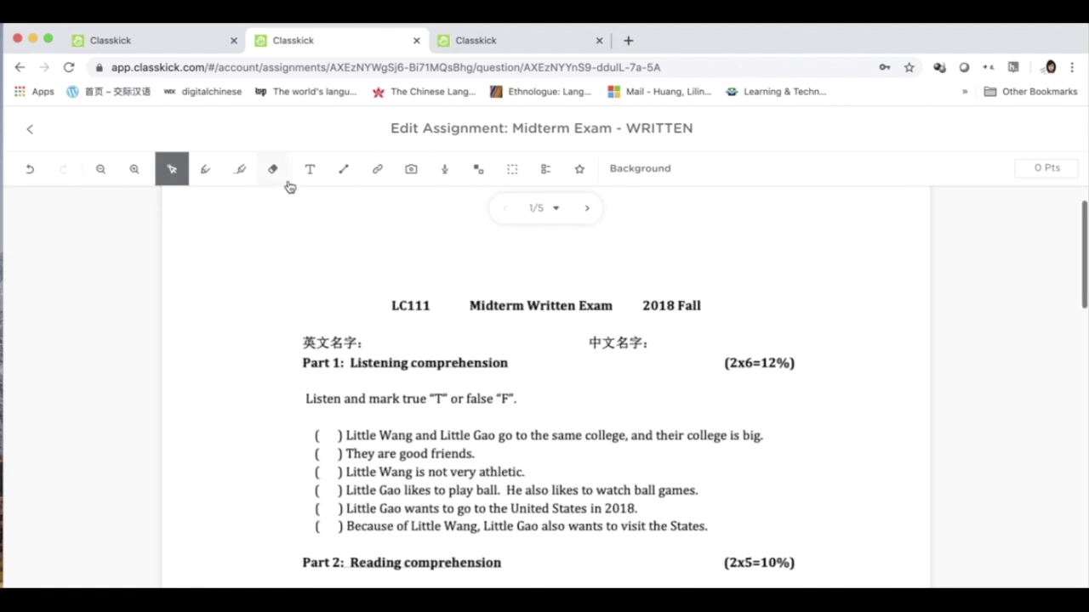
left_click(615, 440)
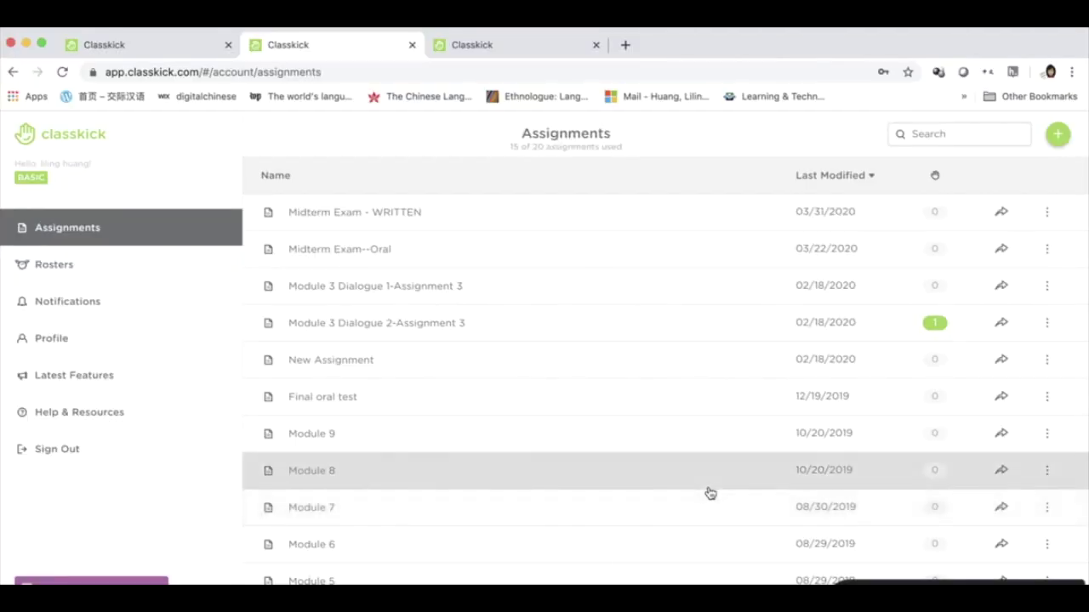
Step: Create a new blank assignment and open its first empty slide
left_click(1059, 138)
left_click(978, 144)
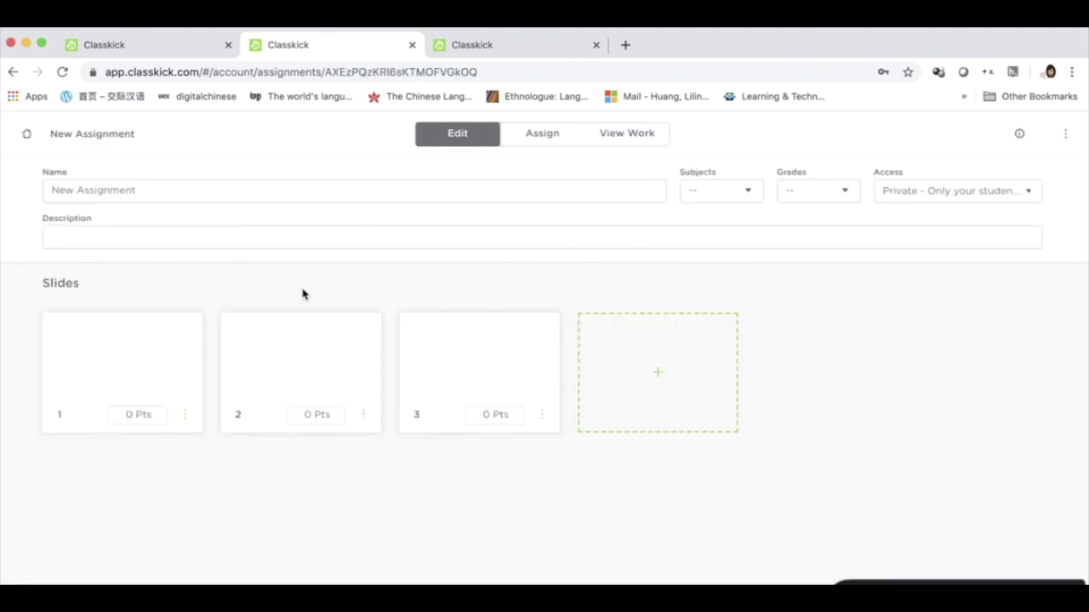
left_click(72, 375)
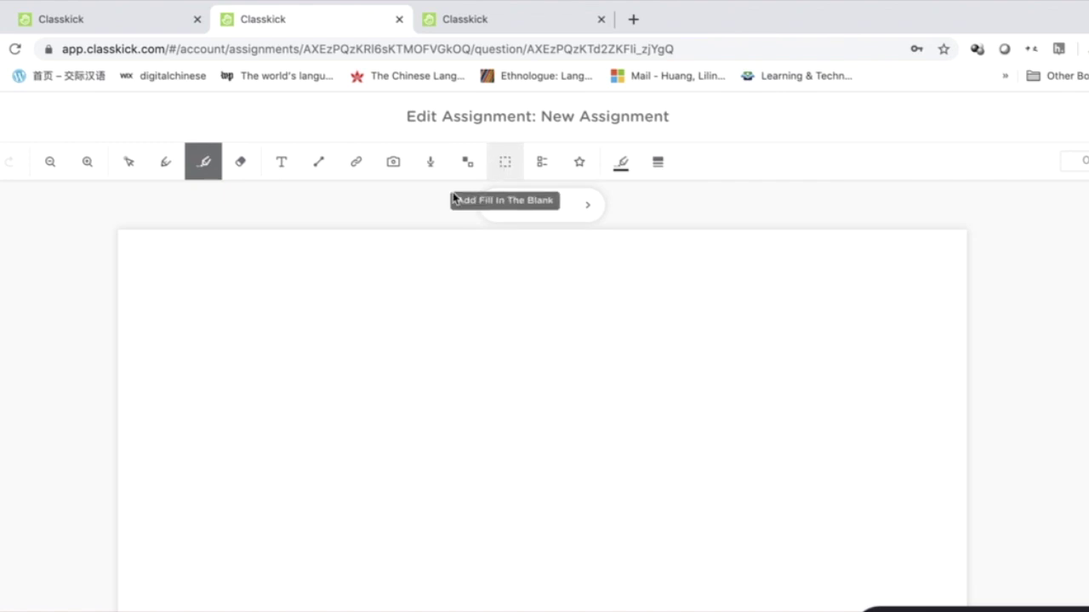
Step: Add a text box near the top of the slide reading 'Part 1'
left_click(284, 175)
mouse_move(198, 291)
left_mouse_down()
mouse_move(220, 326)
mouse_move(617, 377)
left_mouse_up()
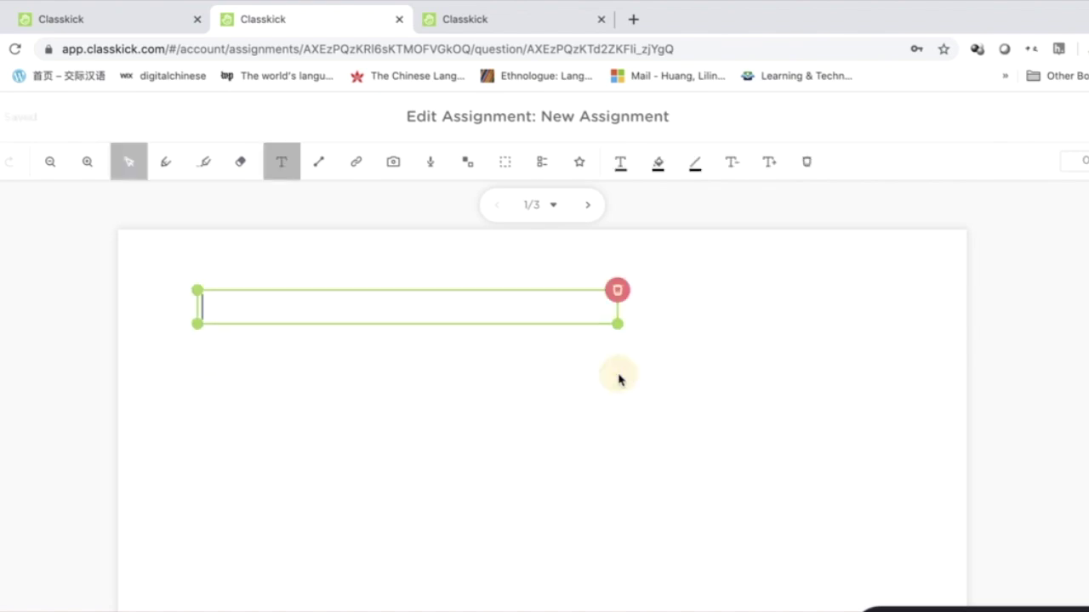
type("Pa")
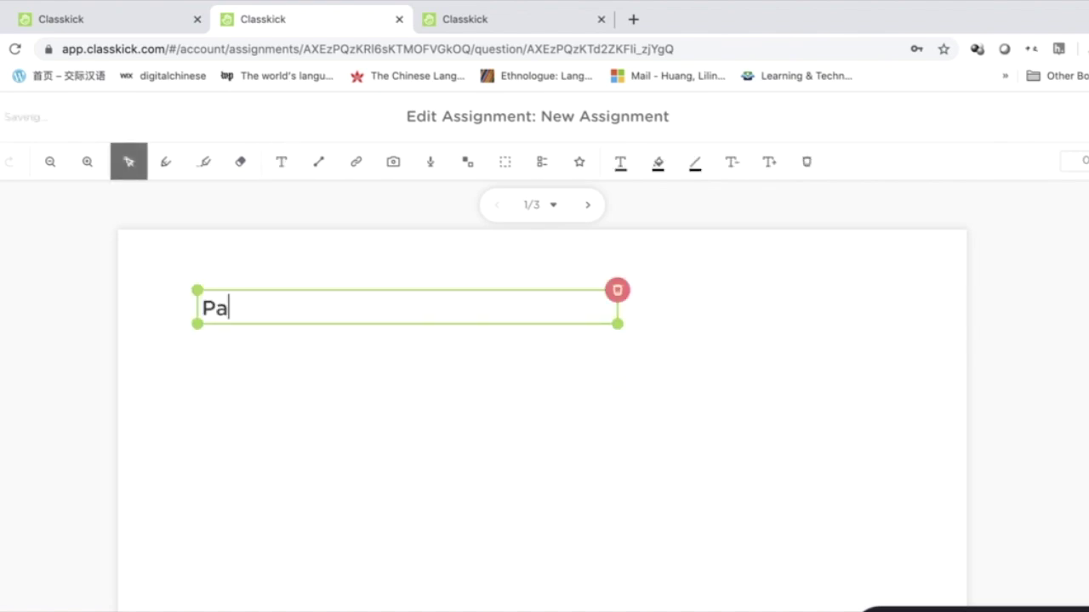
type("rt 1")
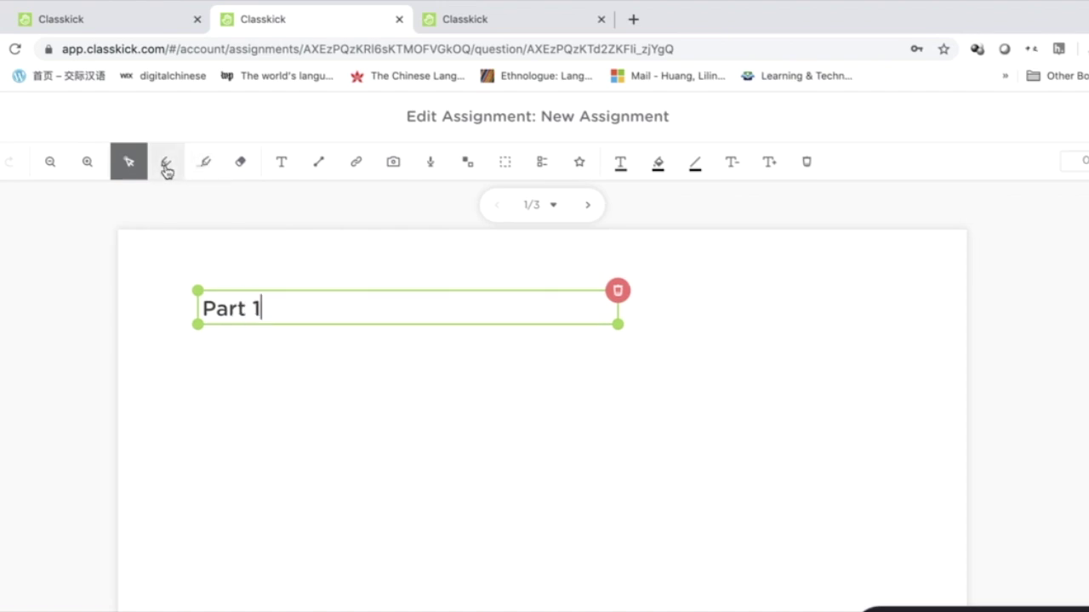
Step: Draw a stick figure freehand with the Pen below 'Part 1'
left_click(165, 167)
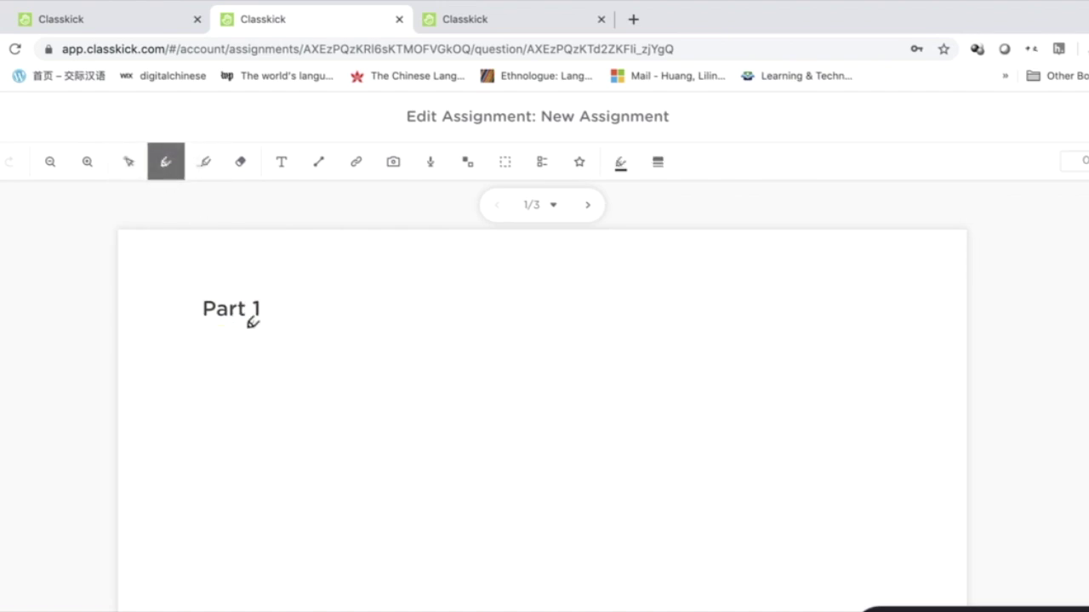
mouse_move(306, 370)
left_mouse_down()
mouse_move(244, 379)
mouse_move(343, 364)
mouse_move(301, 363)
left_mouse_up()
left_click_drag(297, 427, 298, 491)
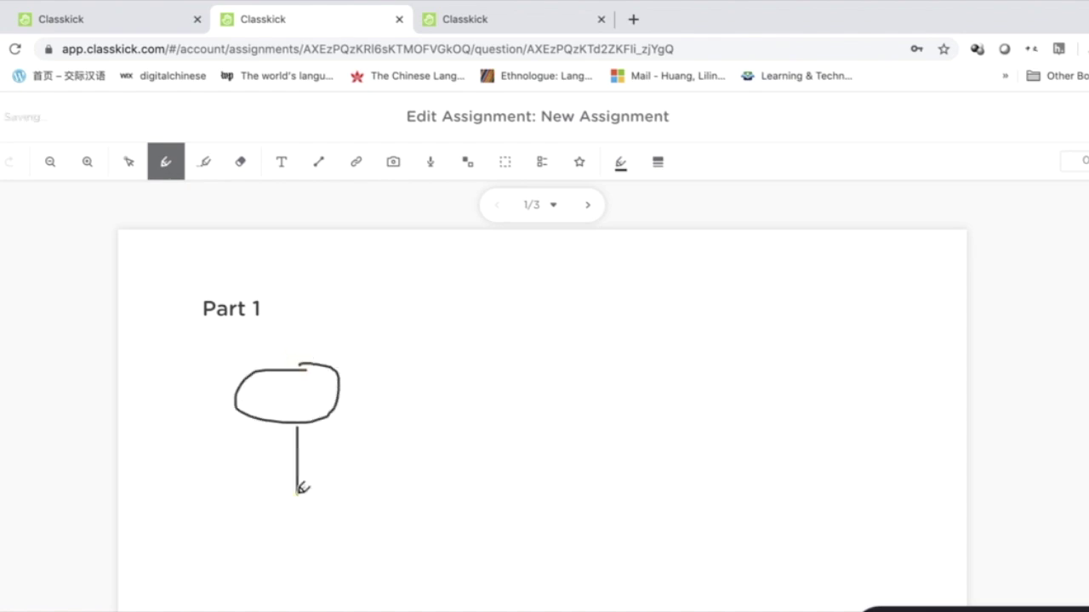
left_click_drag(295, 429, 241, 486)
left_click_drag(295, 432, 370, 485)
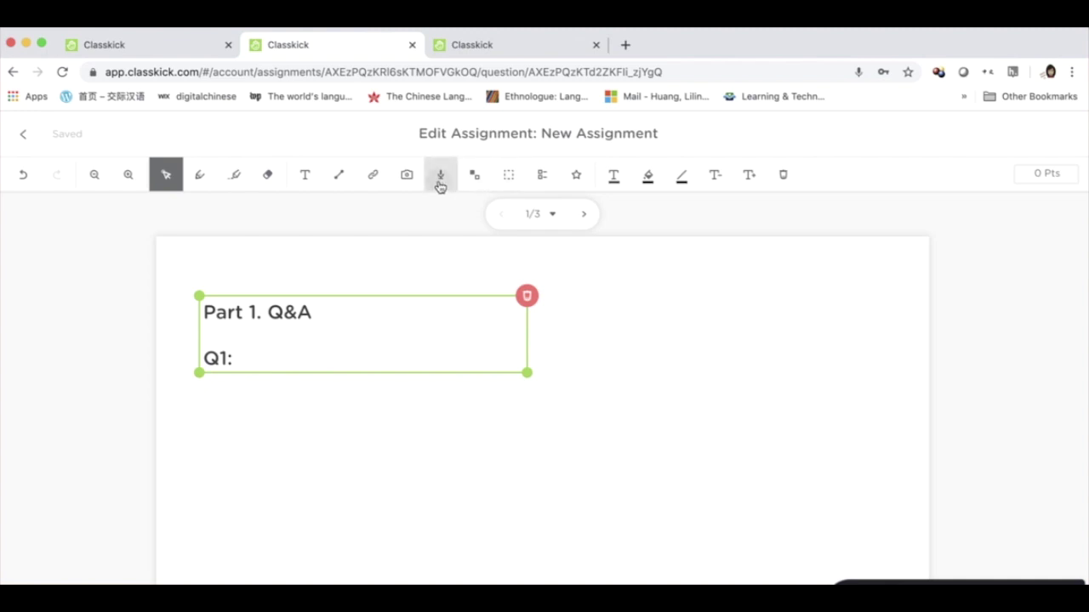
Step: Record a 3-second audio question, place it beside Q1:, and start a new line below
left_click(440, 179)
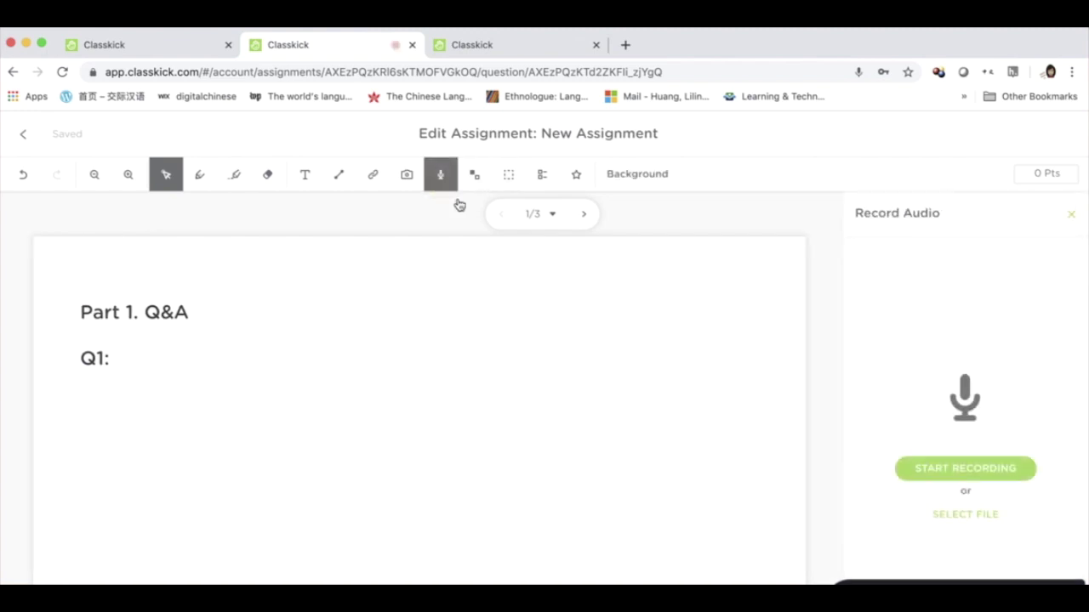
left_click(941, 473)
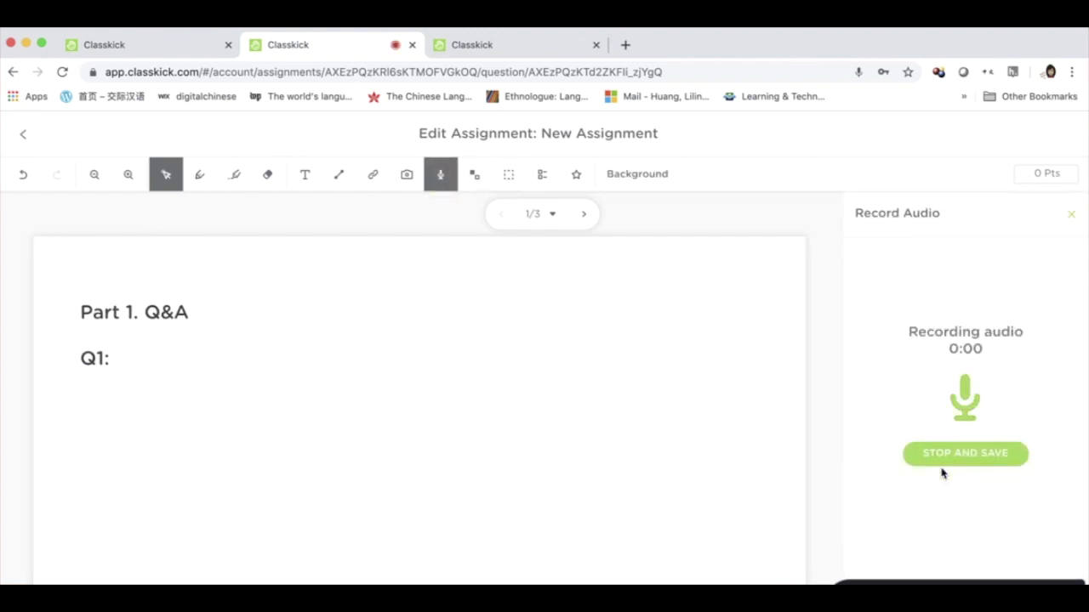
left_click(939, 462)
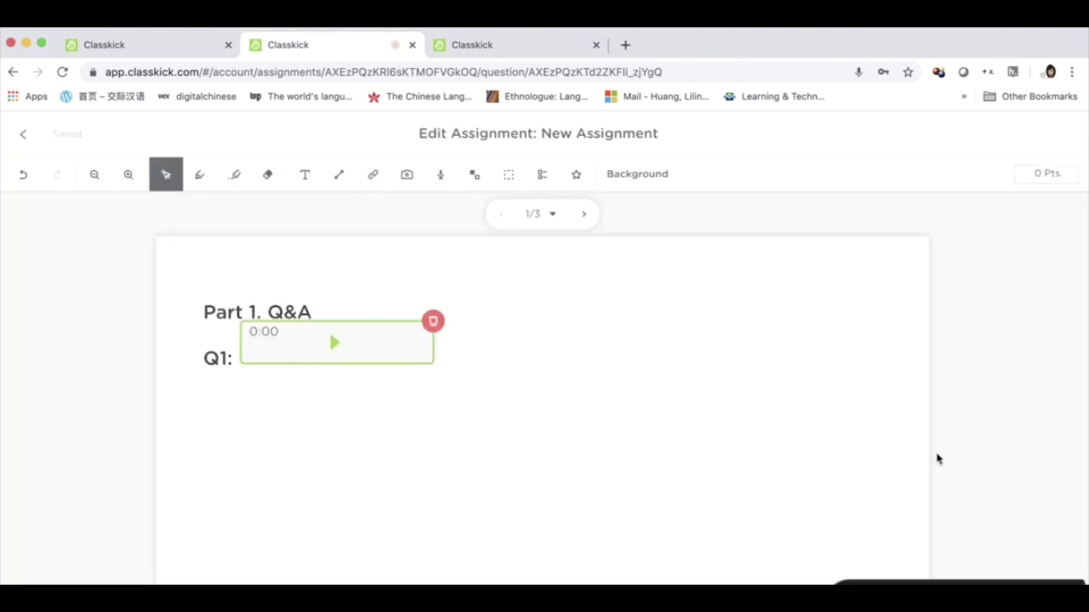
left_click_drag(377, 335, 382, 355)
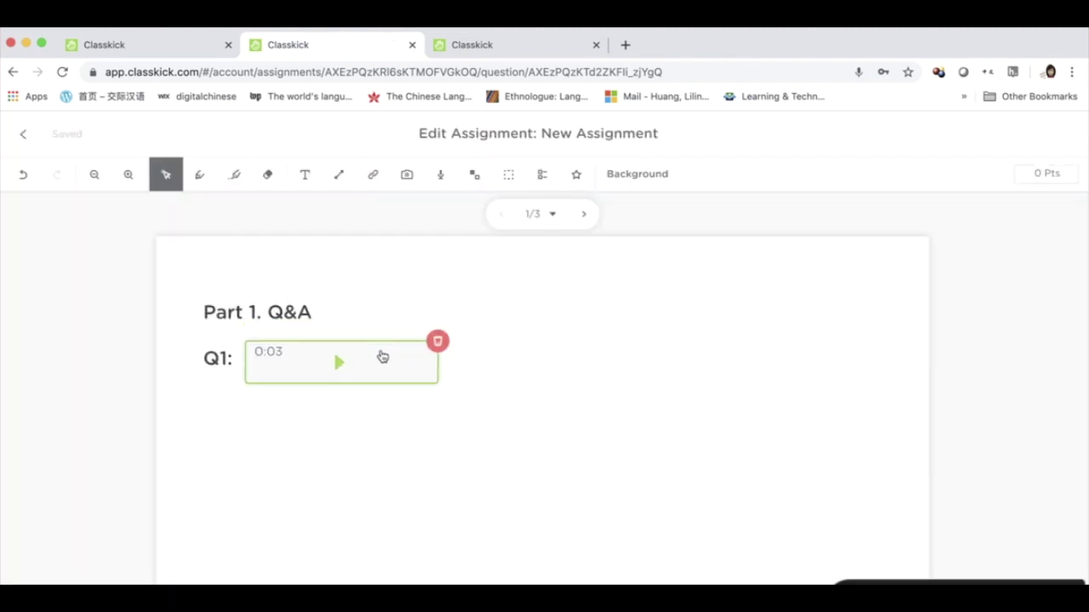
left_click(469, 359)
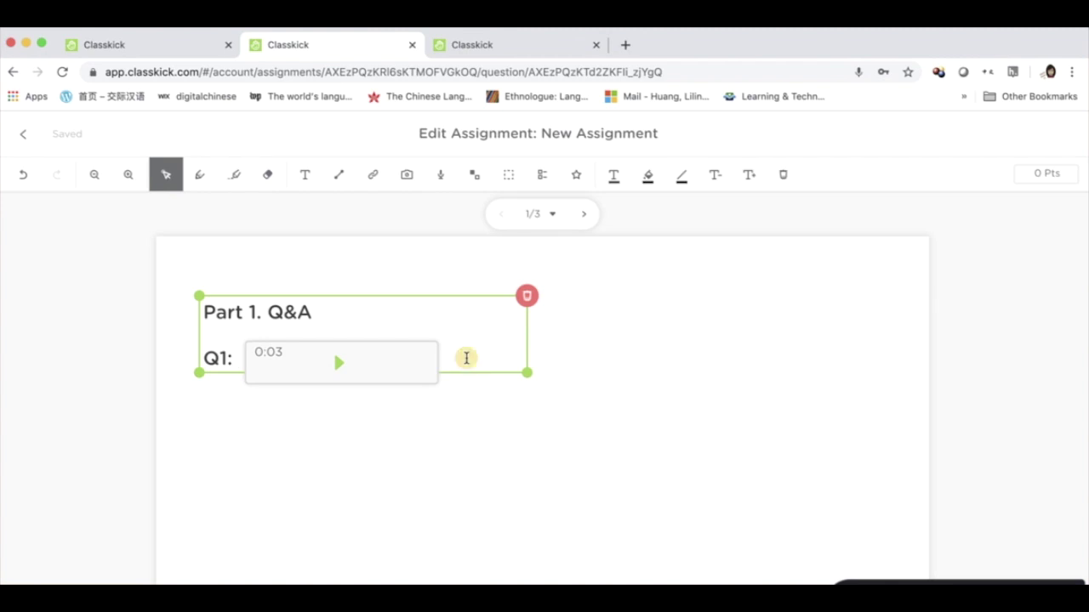
key("Return")
Step: Type 'A:' on the new line and place a fill-in-the-blank answer box under it
type("A:")
key("Escape")
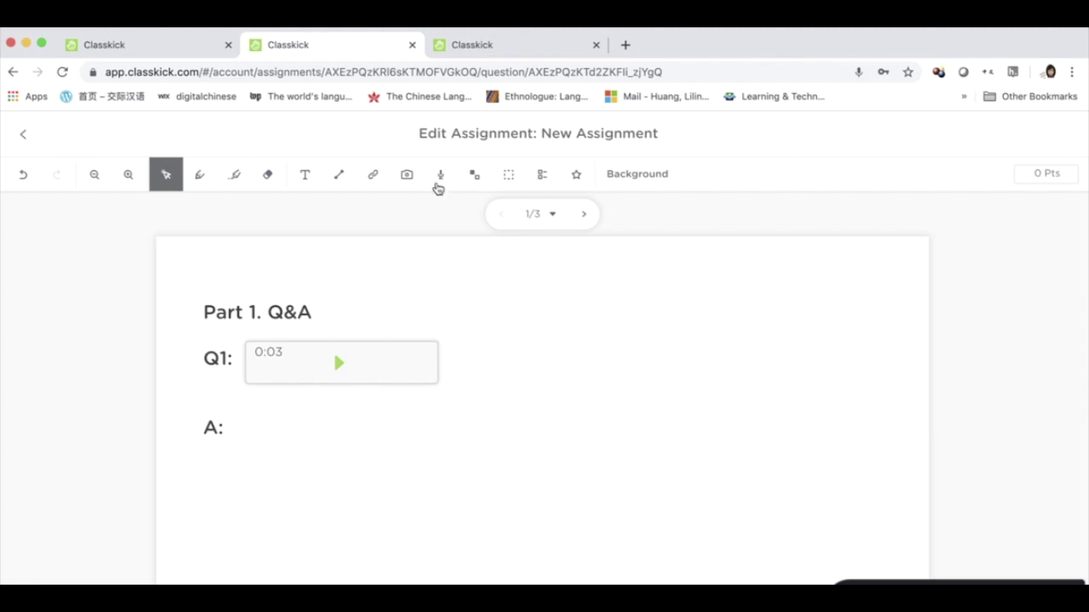
left_click(405, 177)
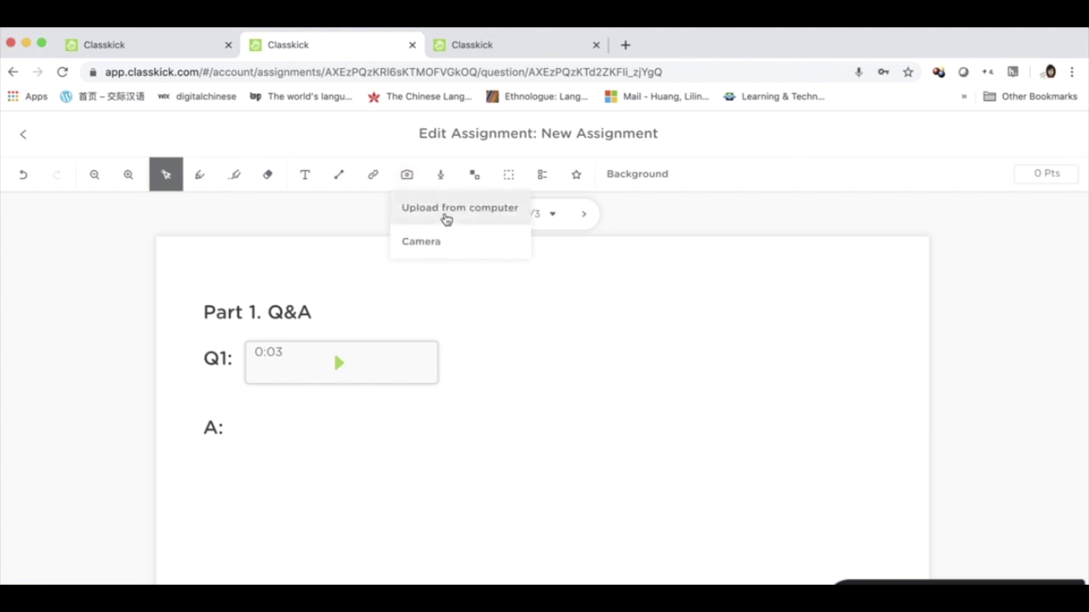
left_click(542, 176)
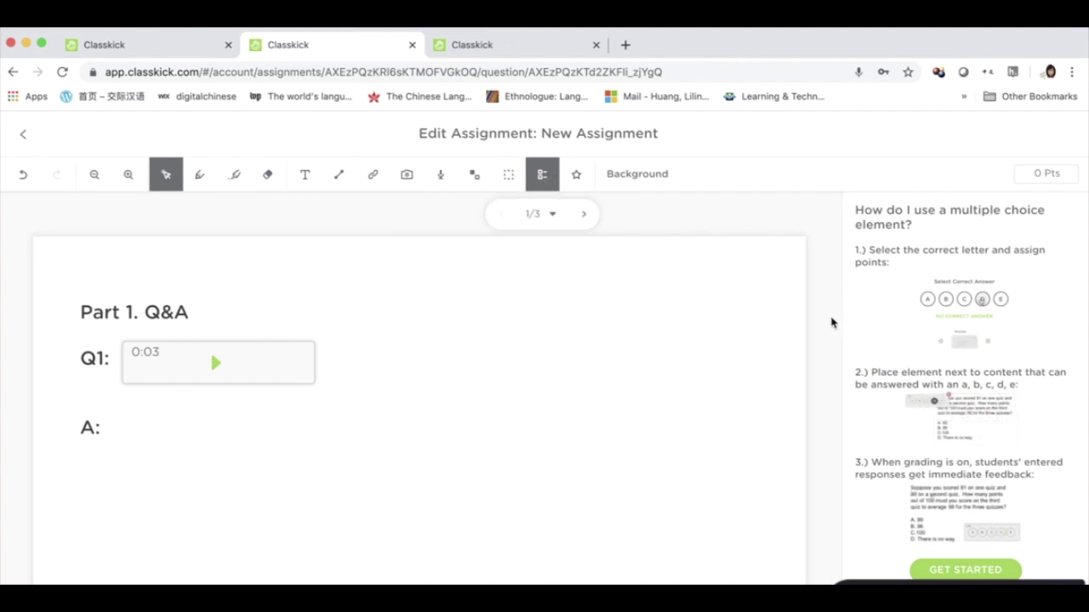
left_click(508, 180)
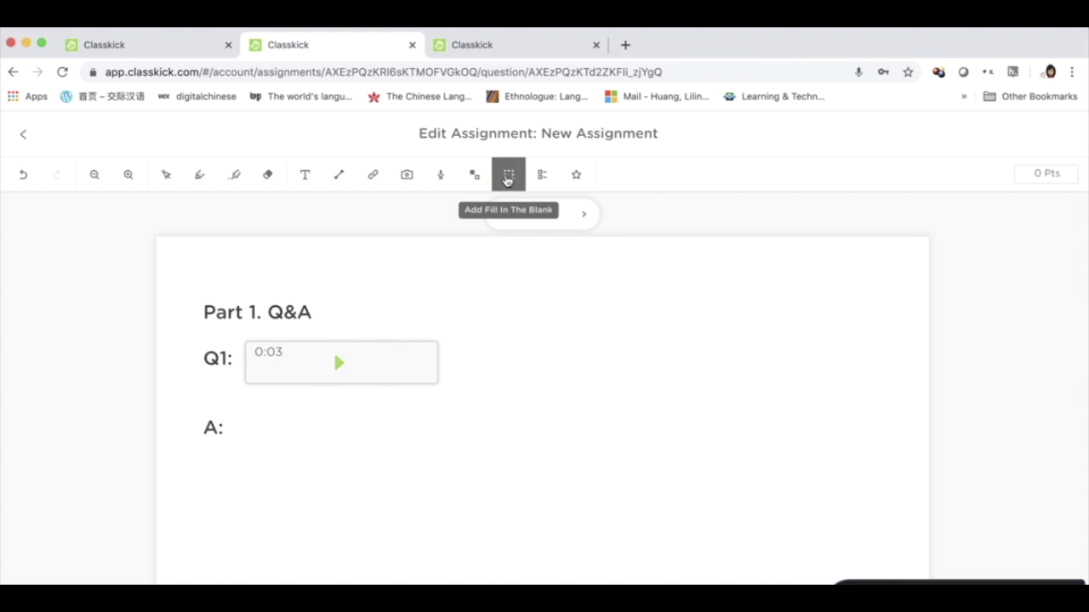
left_click(508, 180)
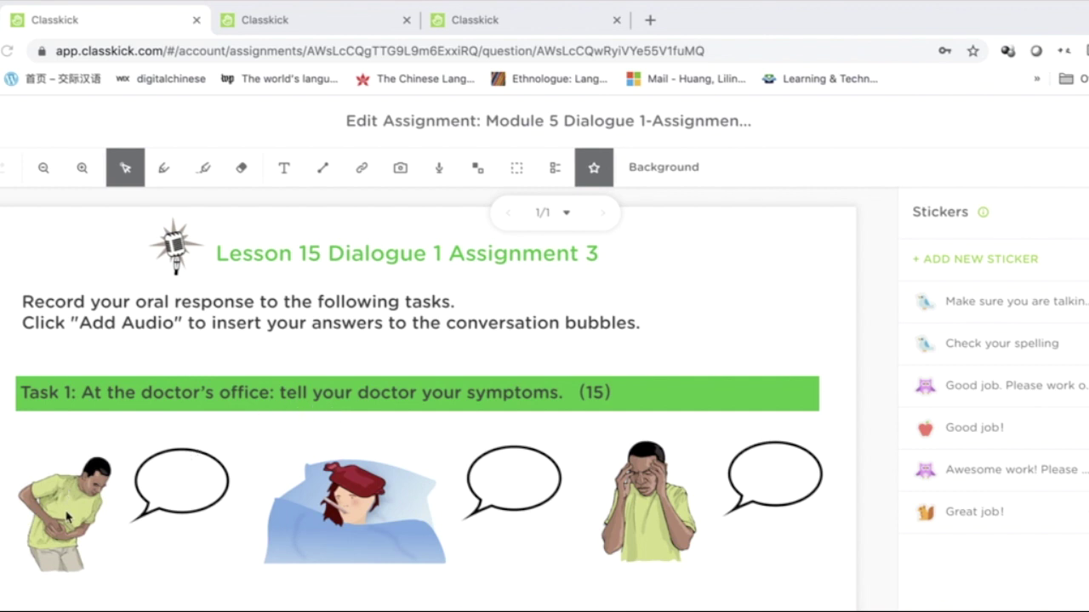
Step: Switch to the Midterm Exam--Oral assignment and scroll through its three slides
key("ctrl+Tab")
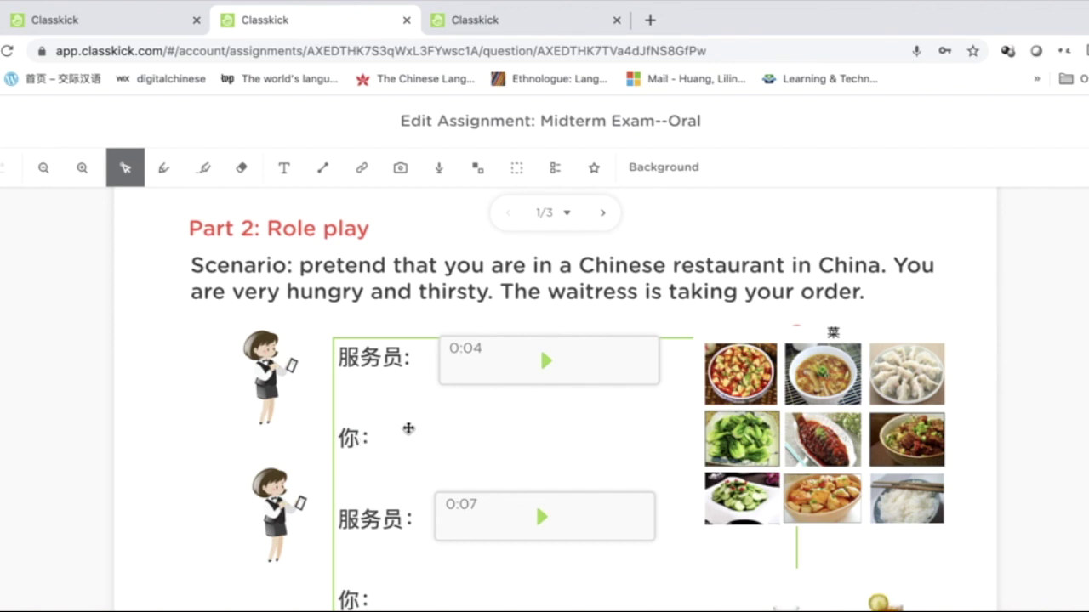
scroll(424, 439, "down", 1)
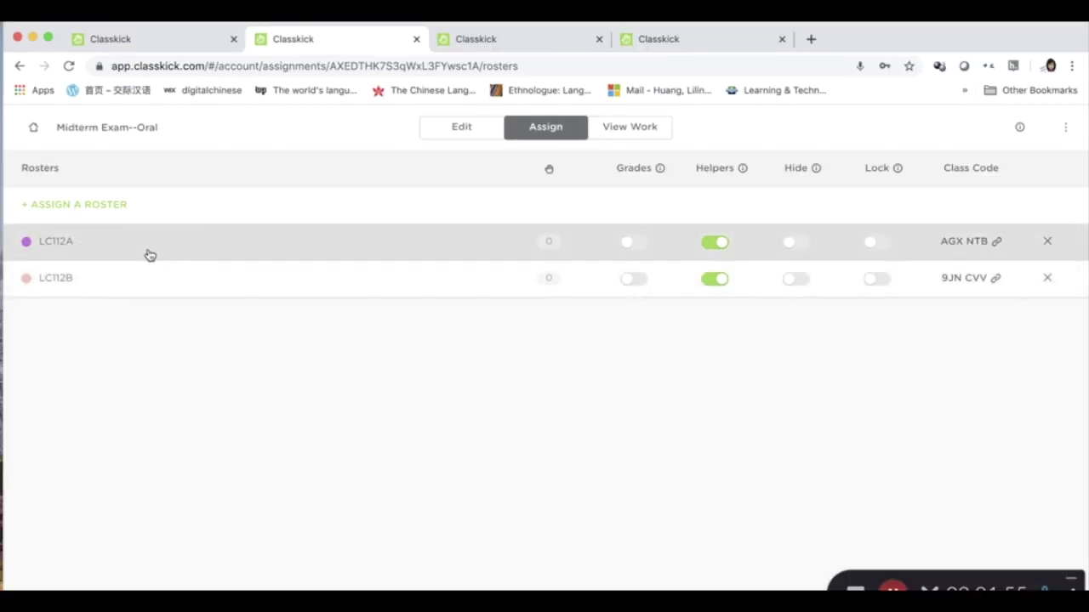
Step: Copy roster LC112A's student login link and switch to the student tab
left_click(990, 258)
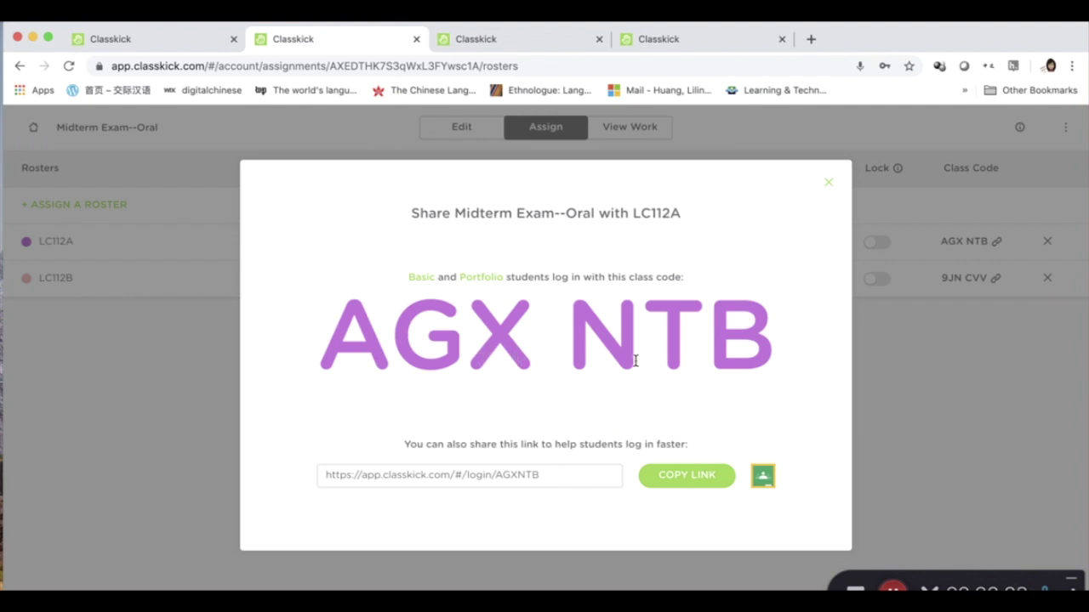
left_click(573, 477)
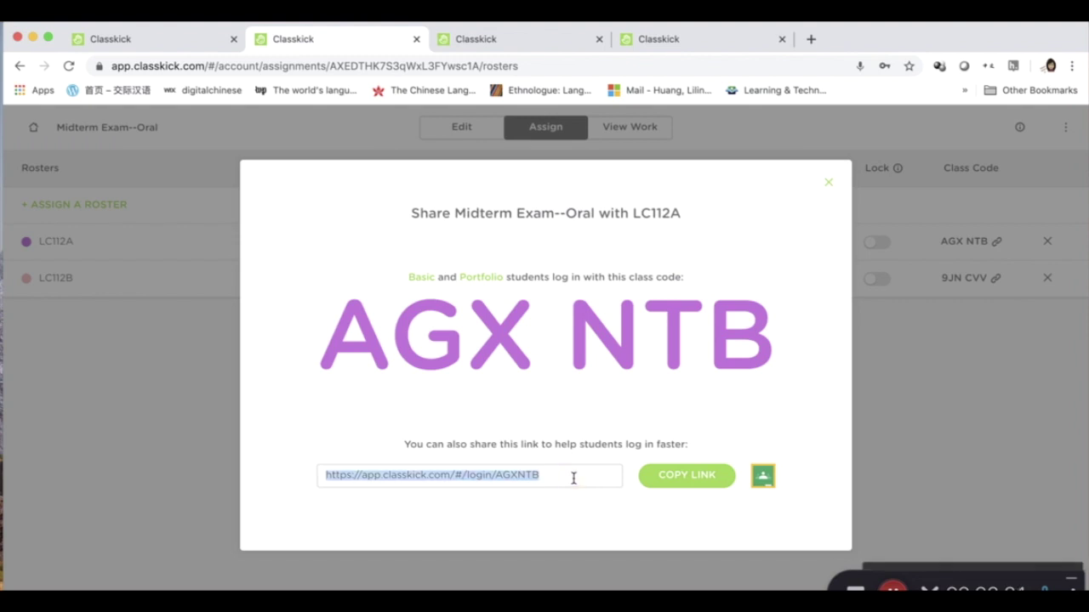
left_click(691, 476)
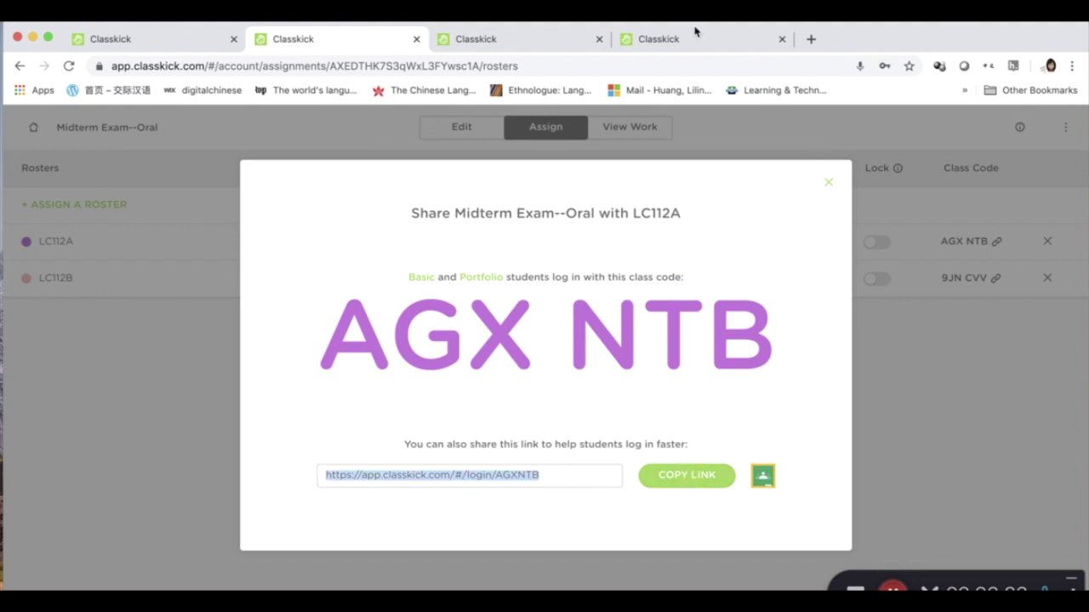
left_click(686, 40)
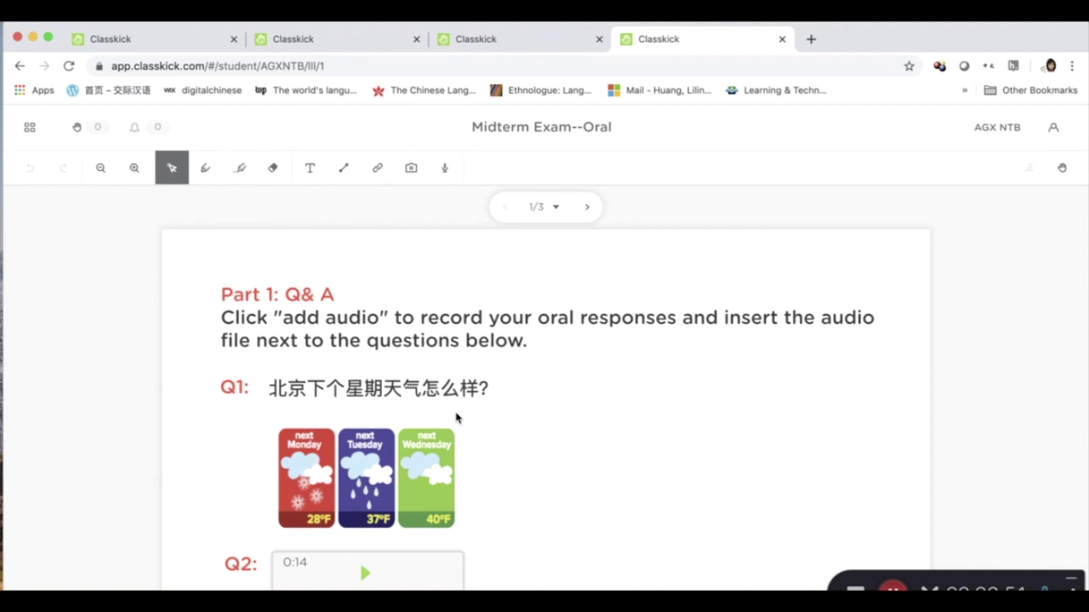
Step: Scroll the student exam down to Part 2: Role play and pick the Add Audio tool
scroll(457, 418, "down", 5)
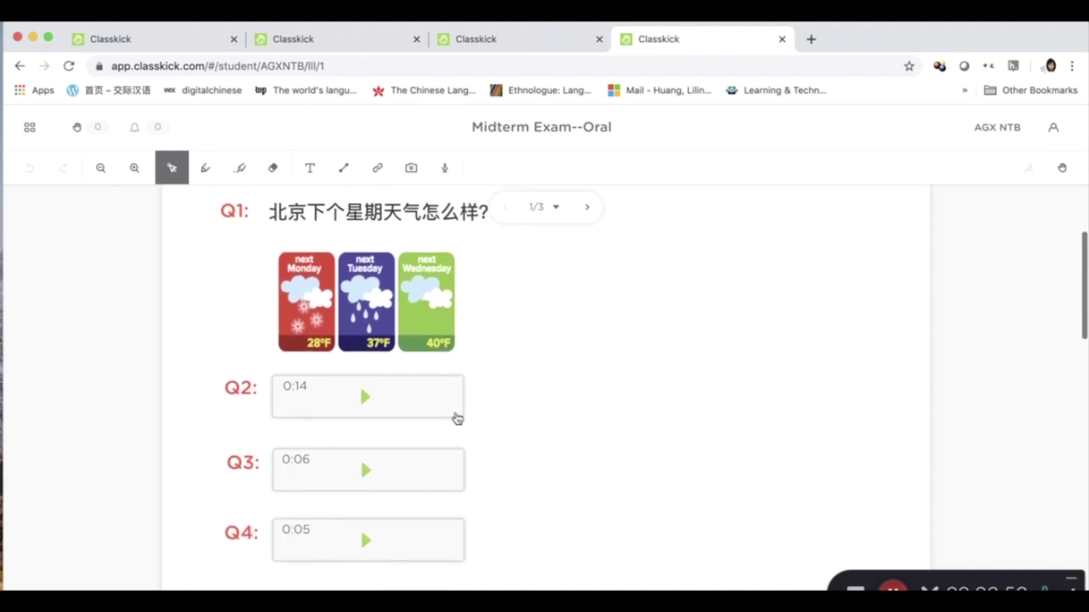
scroll(457, 418, "down", 7)
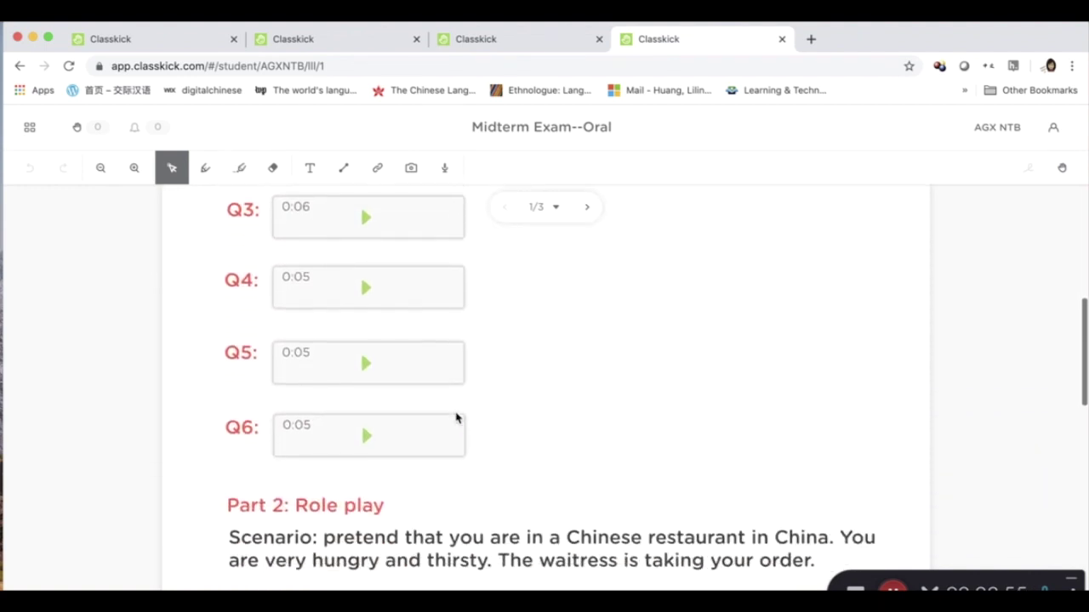
scroll(456, 418, "down", 7)
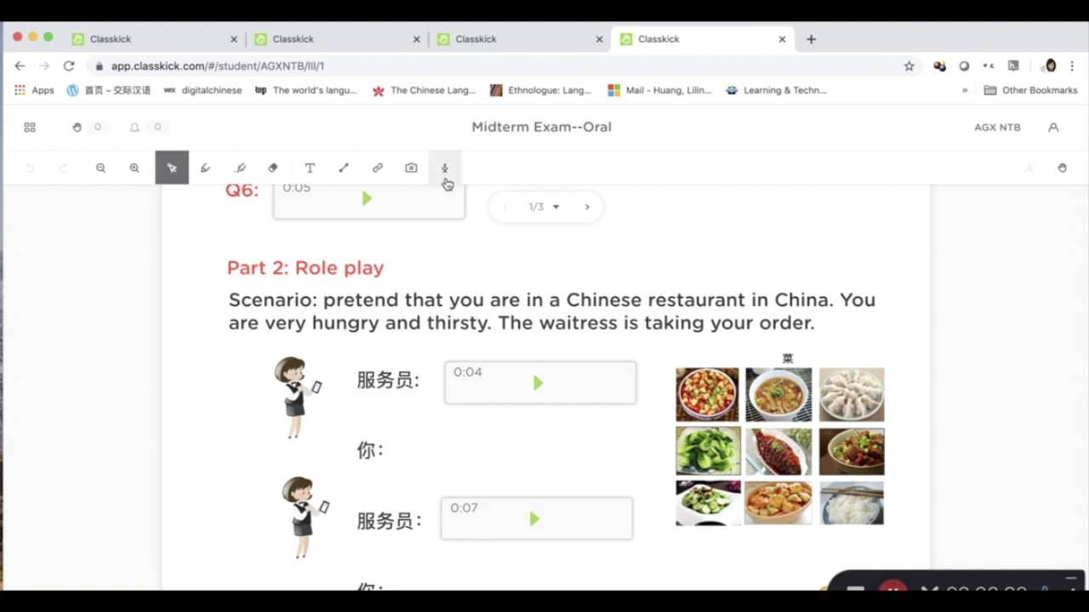
left_click(445, 172)
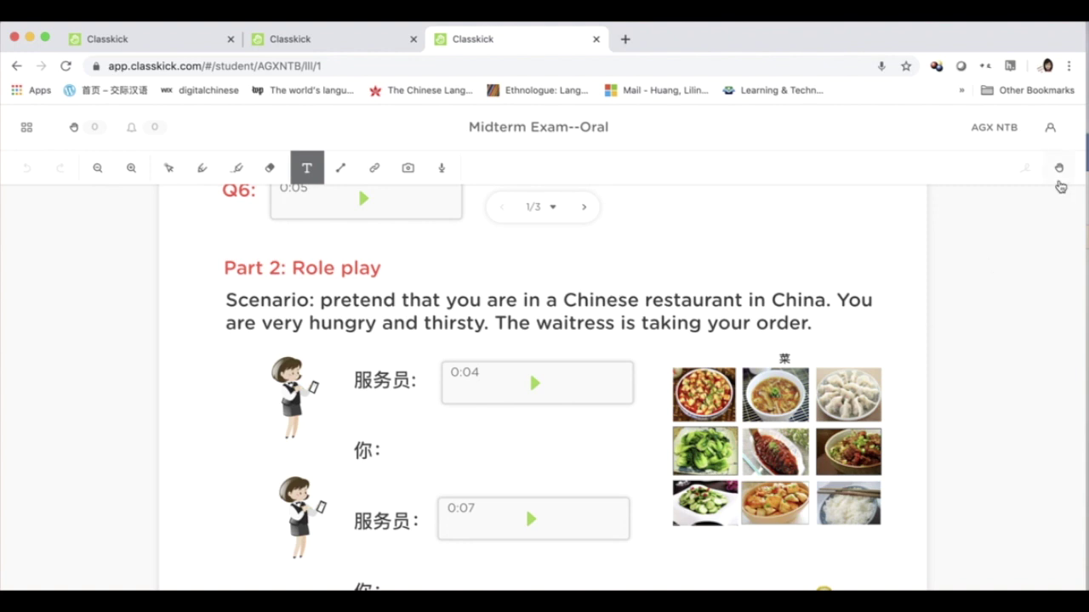
Step: As the student, raise a hand for help in the Help Center, then return to the teacher's Rosters page
left_click(1058, 172)
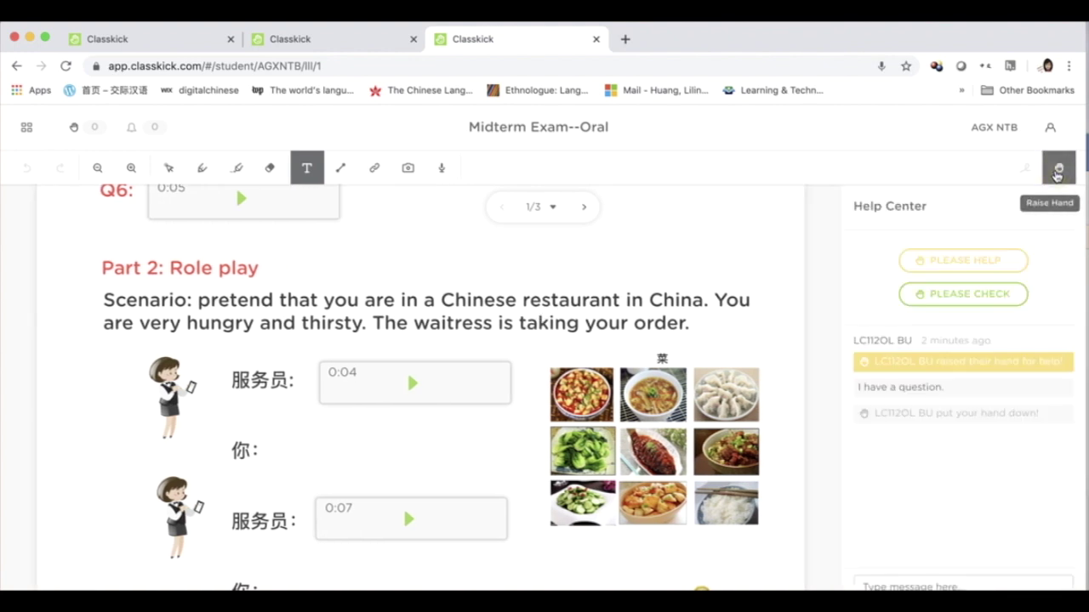
left_click(941, 264)
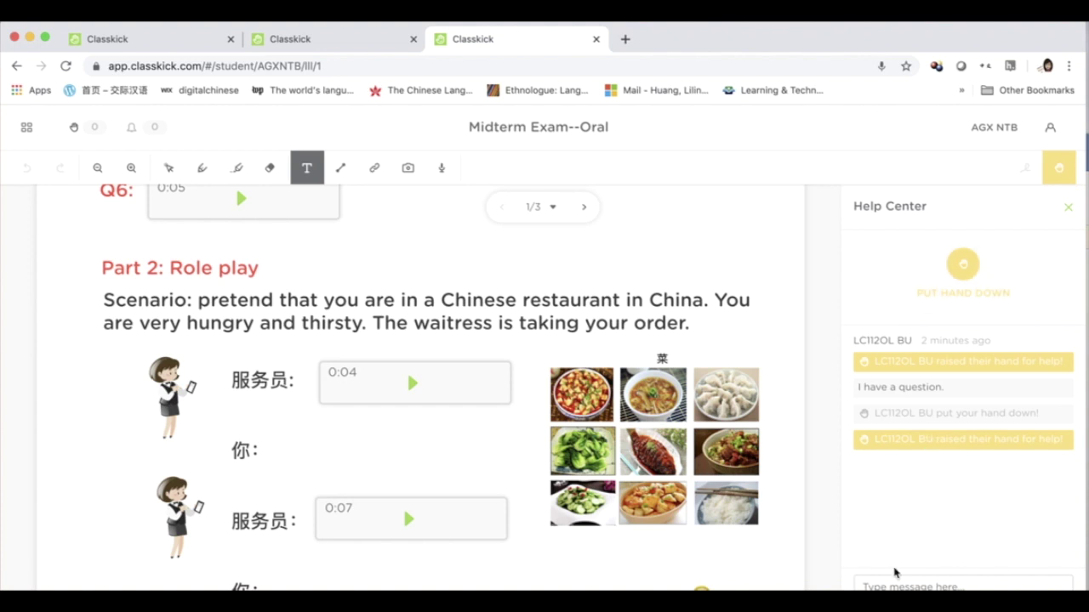
left_click(887, 582)
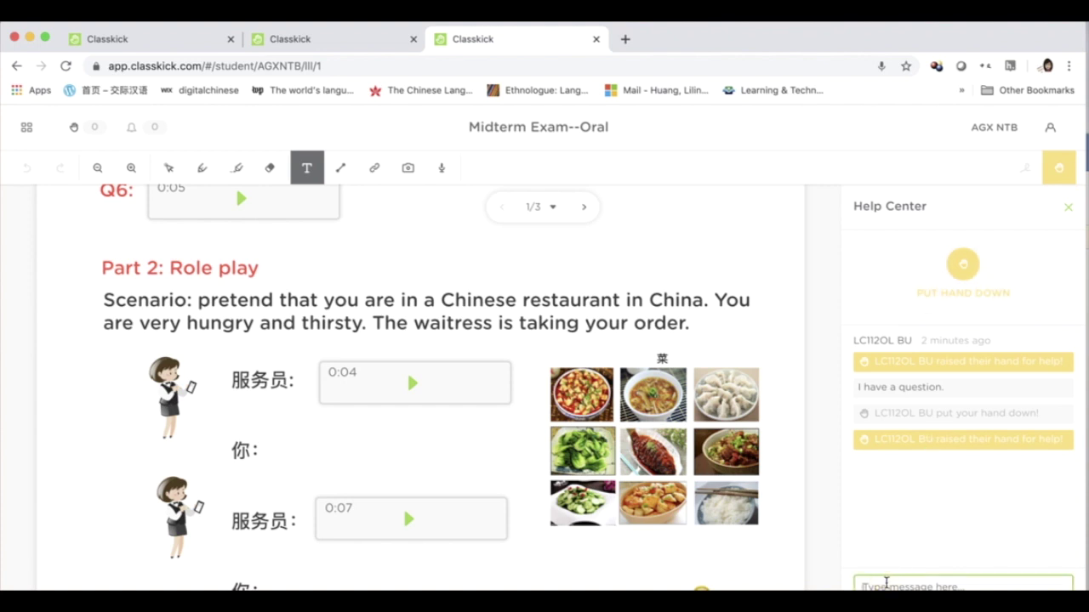
key("ctrl+shift+Tab")
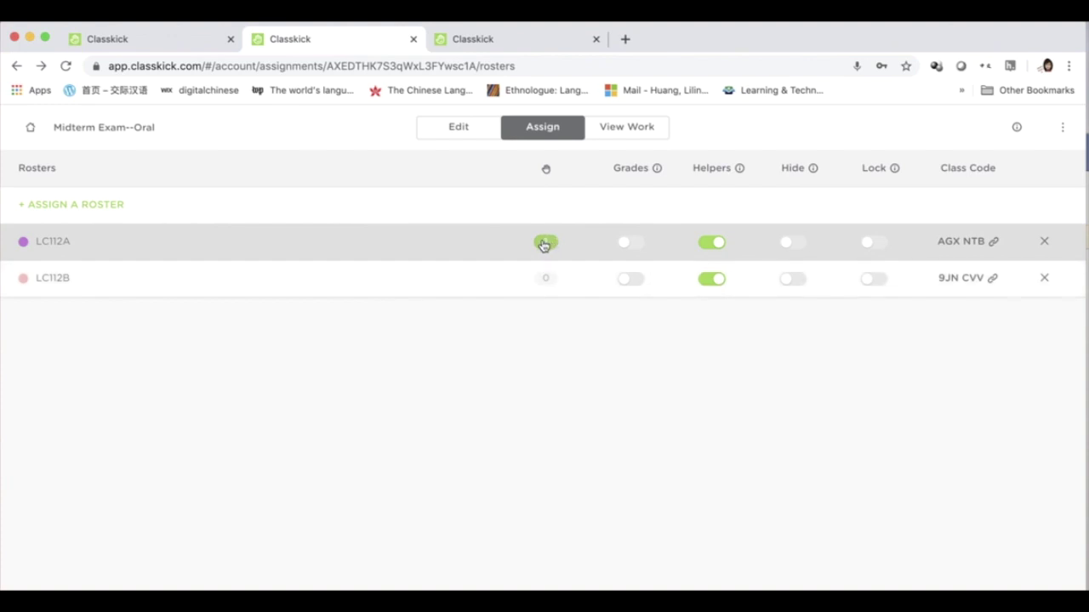
Step: Open LC112A's hand-raising student's first slide, reply "Which one?" in the Help Center, then close the student's help chat
left_click(546, 246)
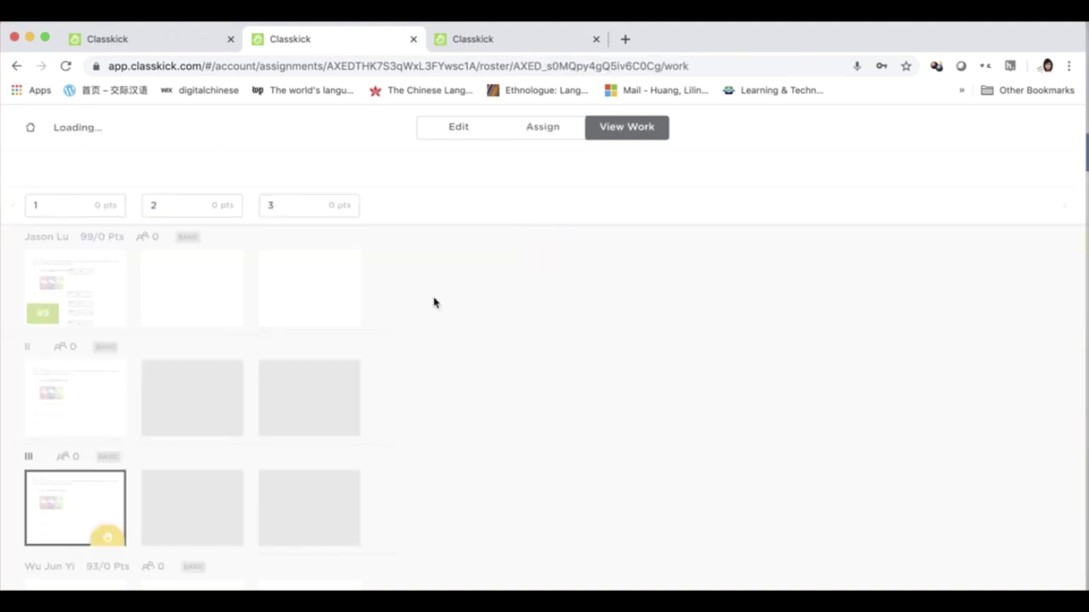
left_click(53, 502)
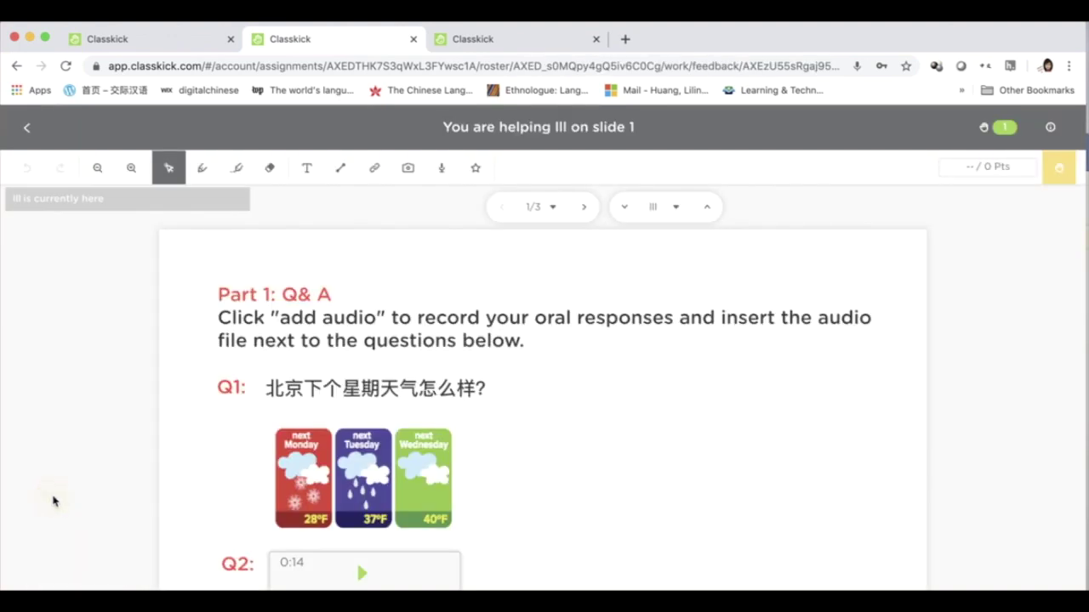
left_click(1063, 178)
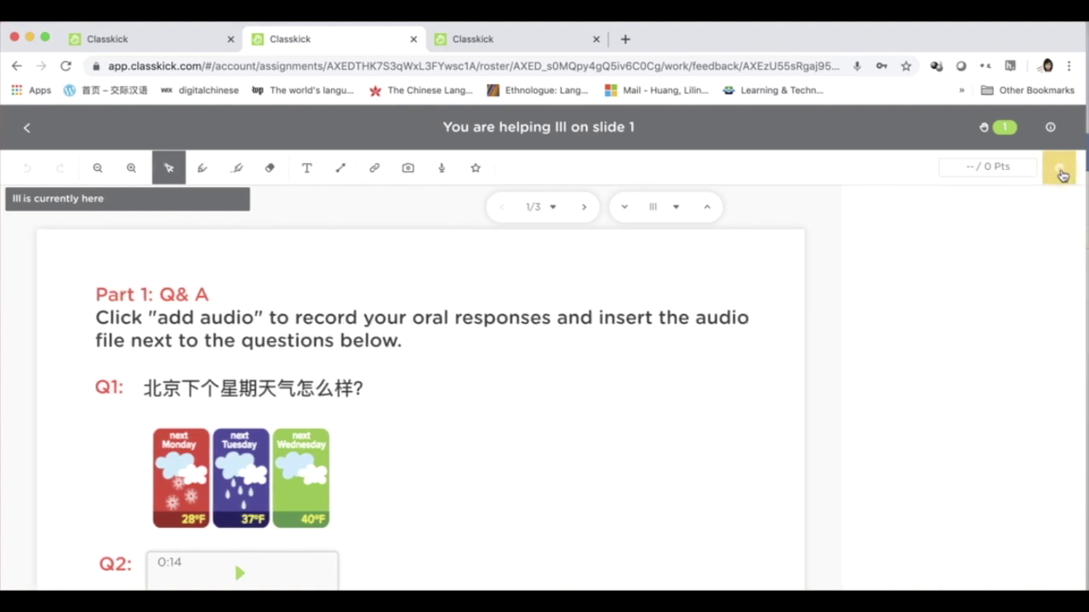
left_click(511, 40)
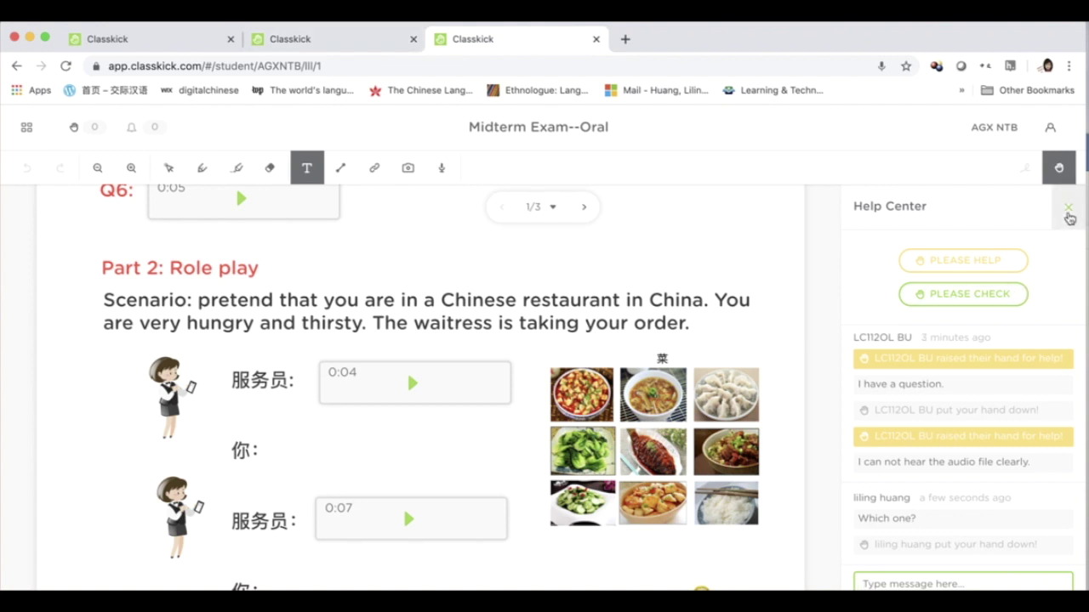
left_click(1068, 211)
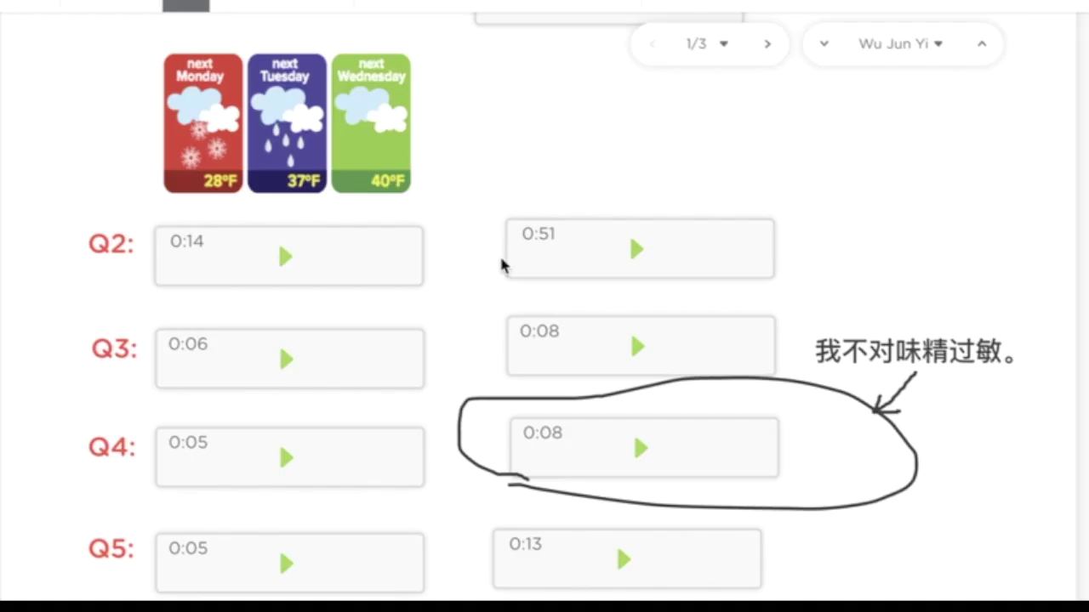
Step: Scroll through the student's dialogue-reading answers, with circled words, audio replies and the owl +90 sticker
scroll(486, 377, "up", 3)
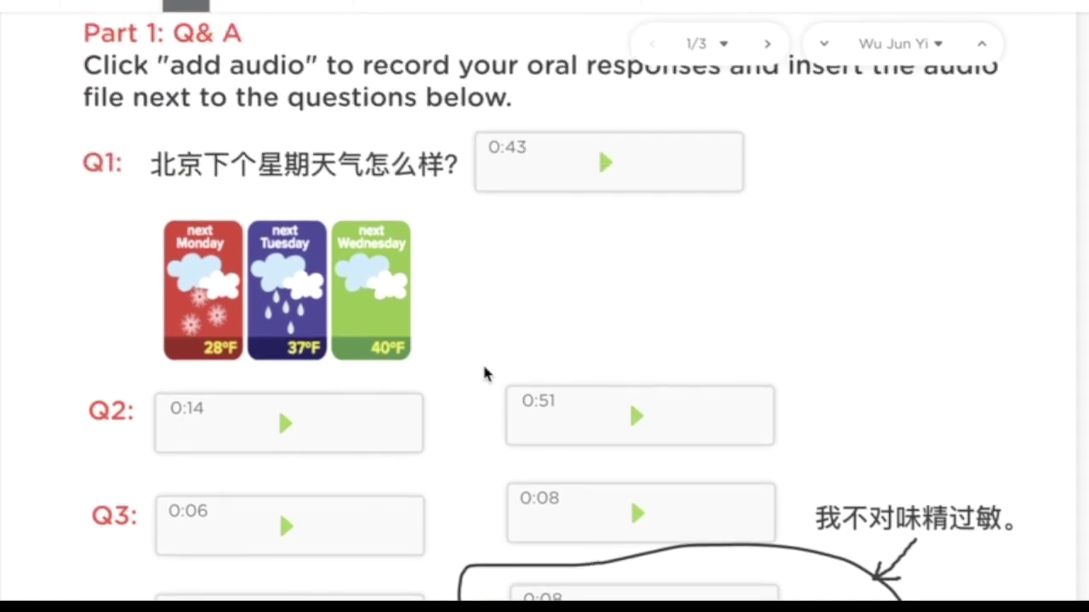
scroll(486, 374, "down", 1)
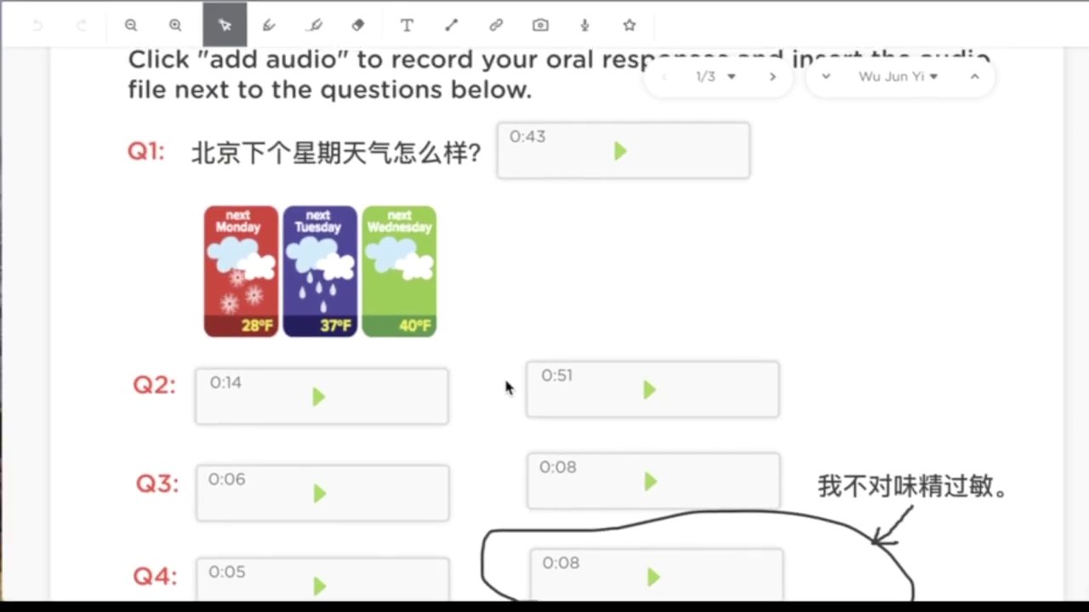
scroll(511, 383, "down", 3)
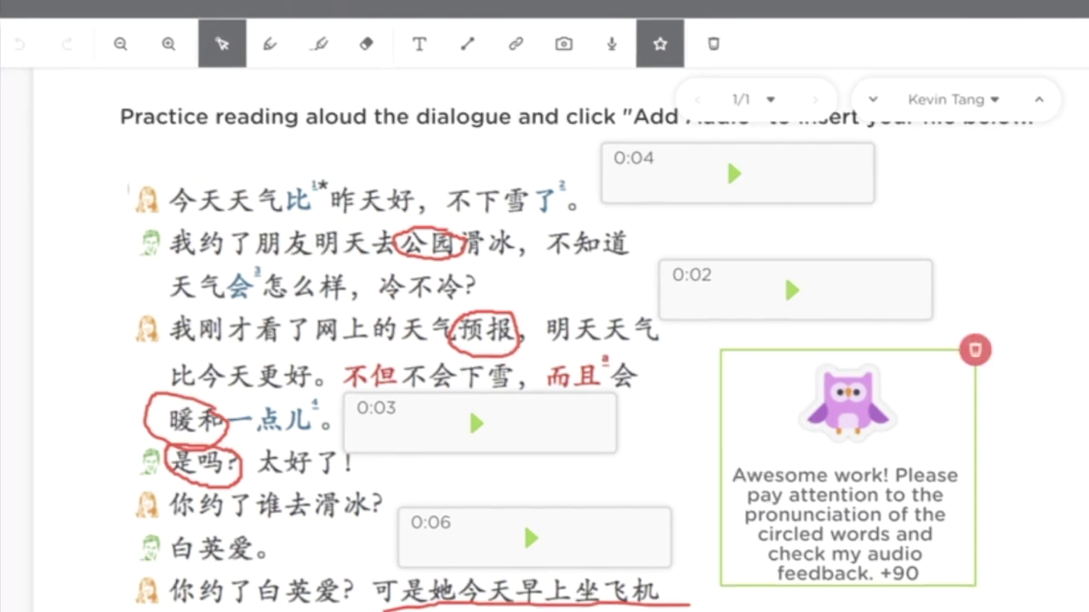
Step: Edit the feedback sticker's image, text and points, and save it
key("Escape")
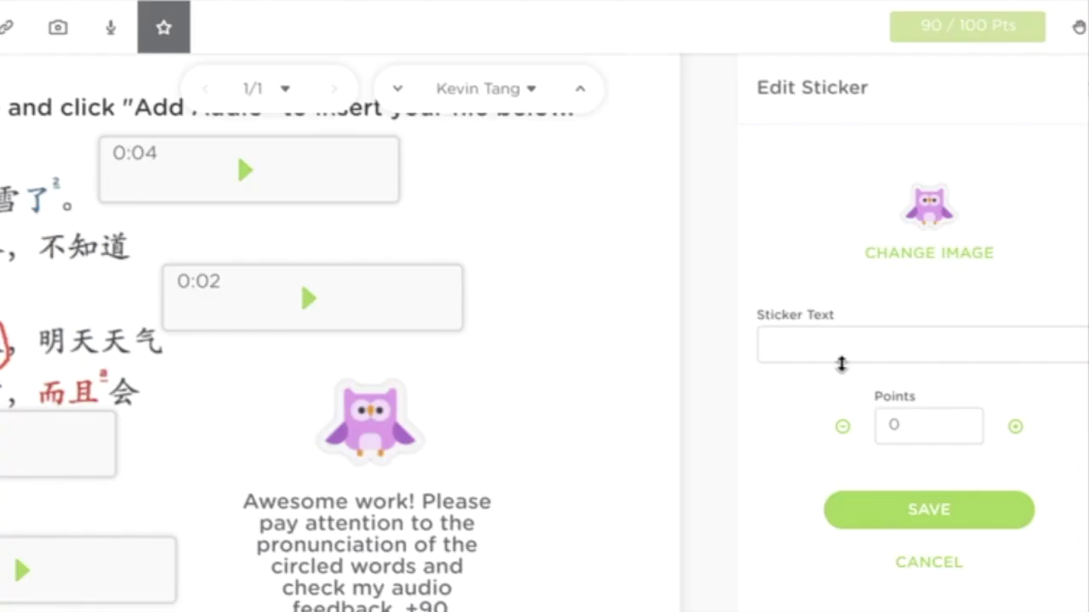
left_click(905, 242)
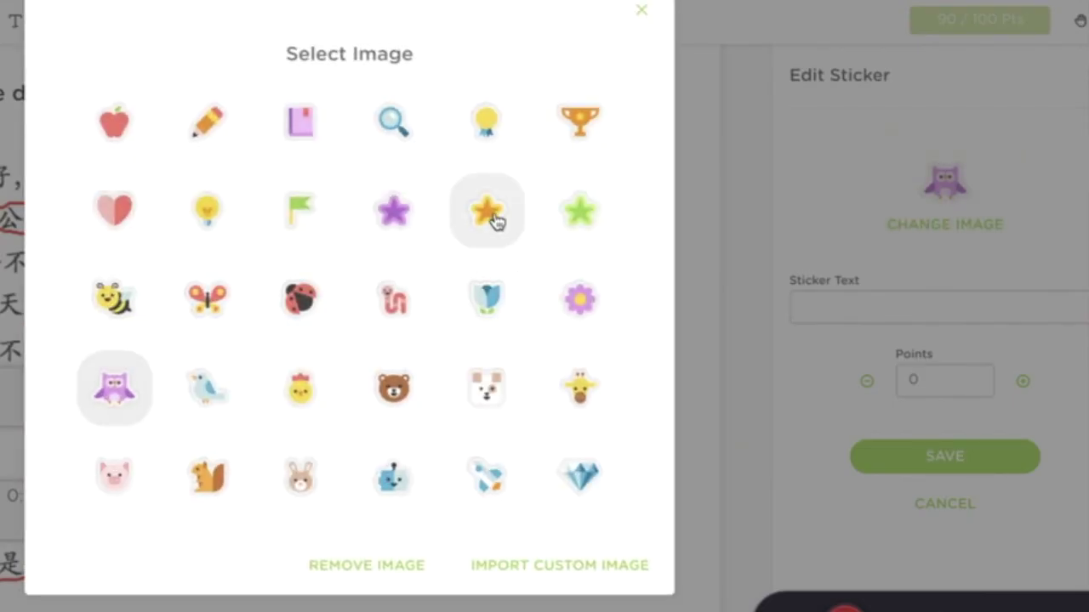
left_click(736, 139)
left_click(859, 306)
left_click(926, 382)
left_click(888, 462)
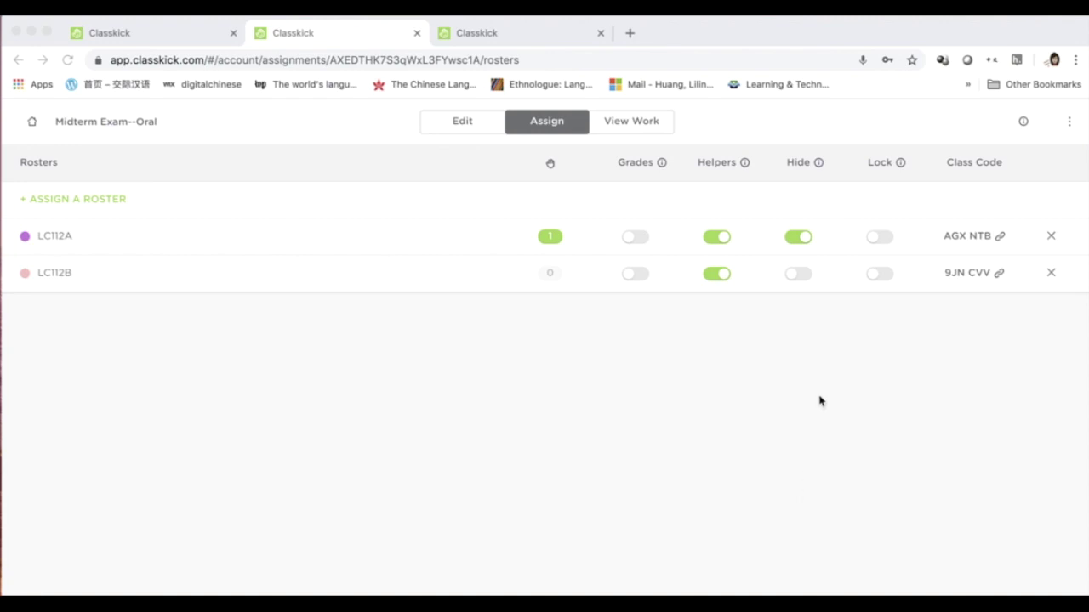
Step: Unhide the assignment for LC112A, then scroll classkick.com to its "How Does it Work?" section
left_click(797, 238)
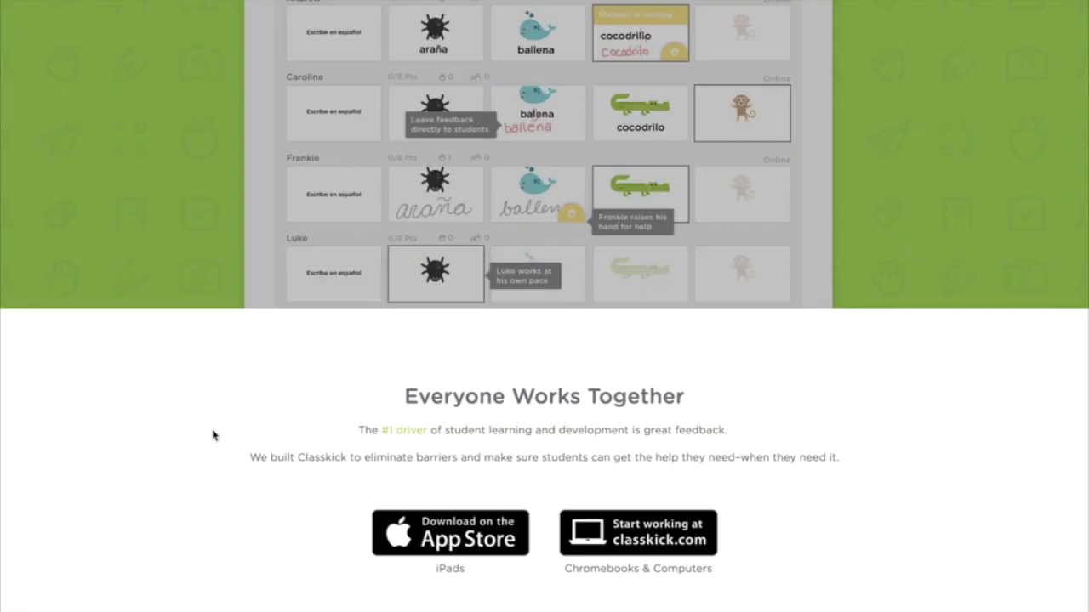
scroll(213, 436, "down", 10)
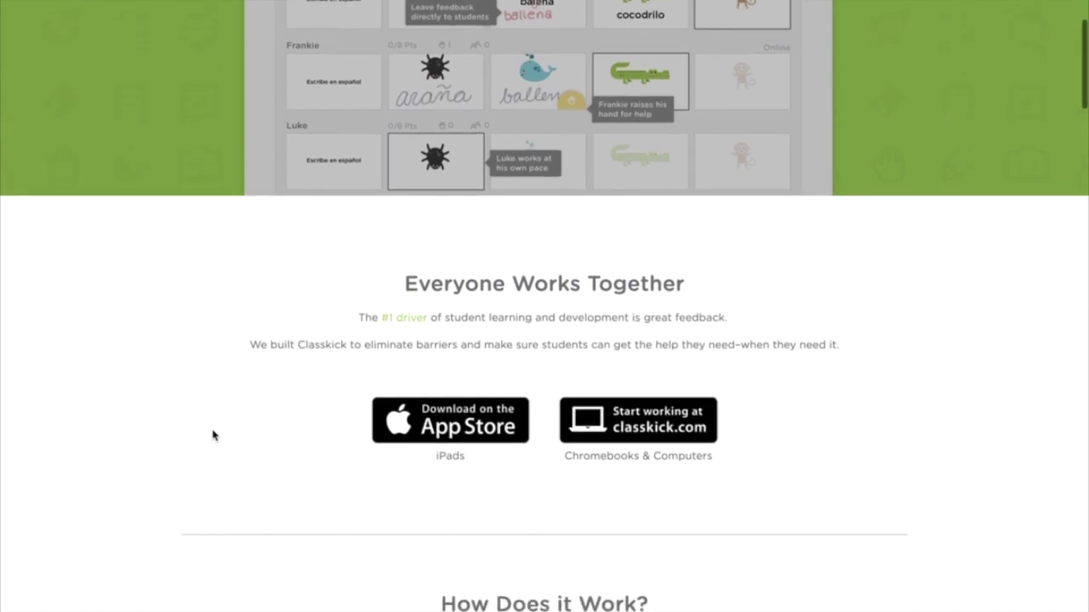
scroll(213, 436, "down", 5)
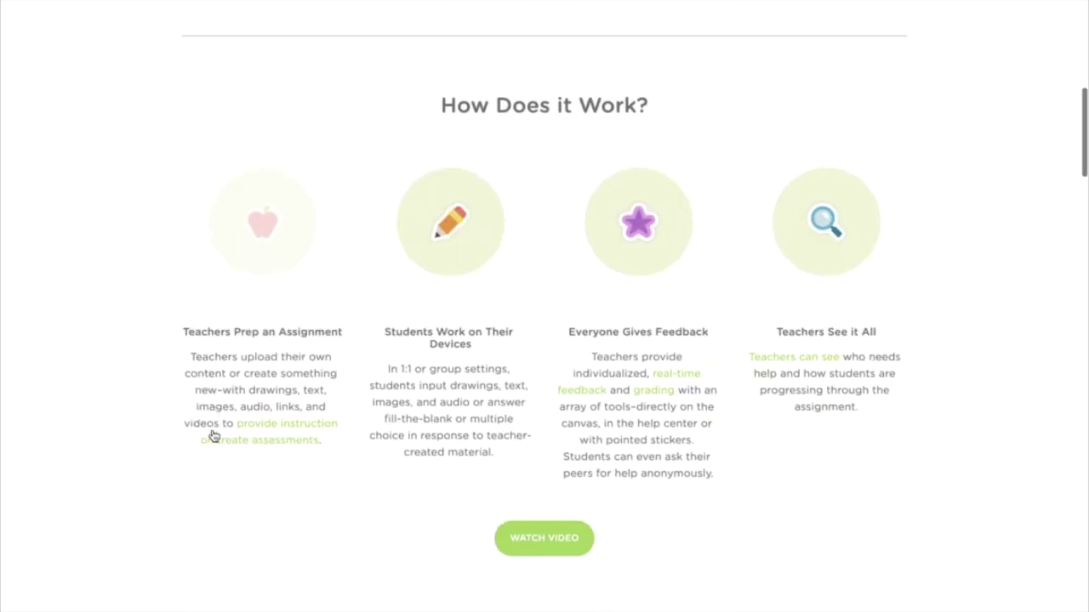